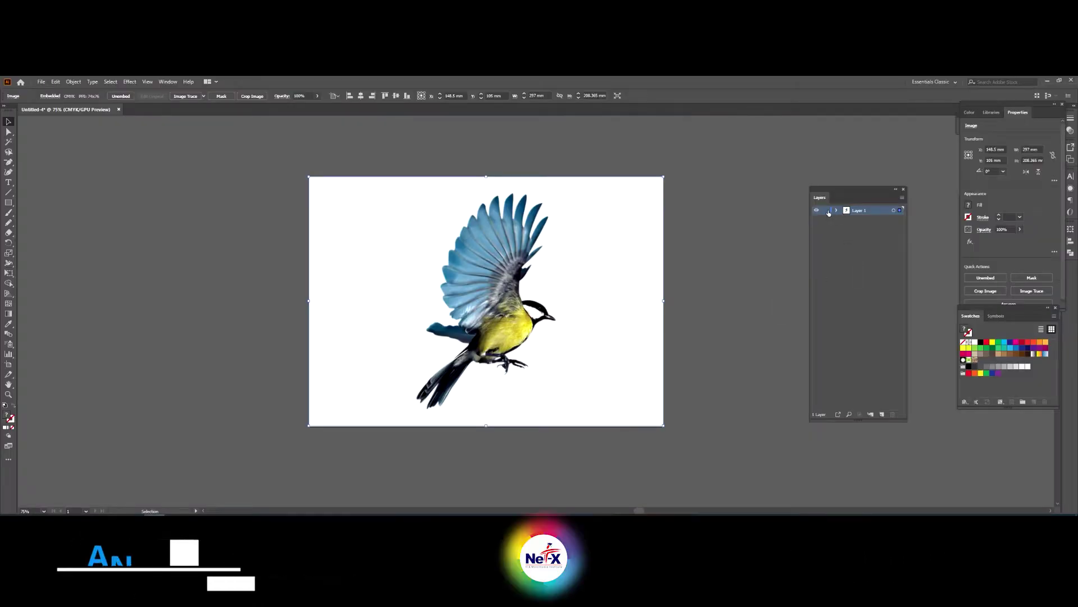
- Add Layer 2 above the locked bird photo layer for tracing
left_click(882, 415)
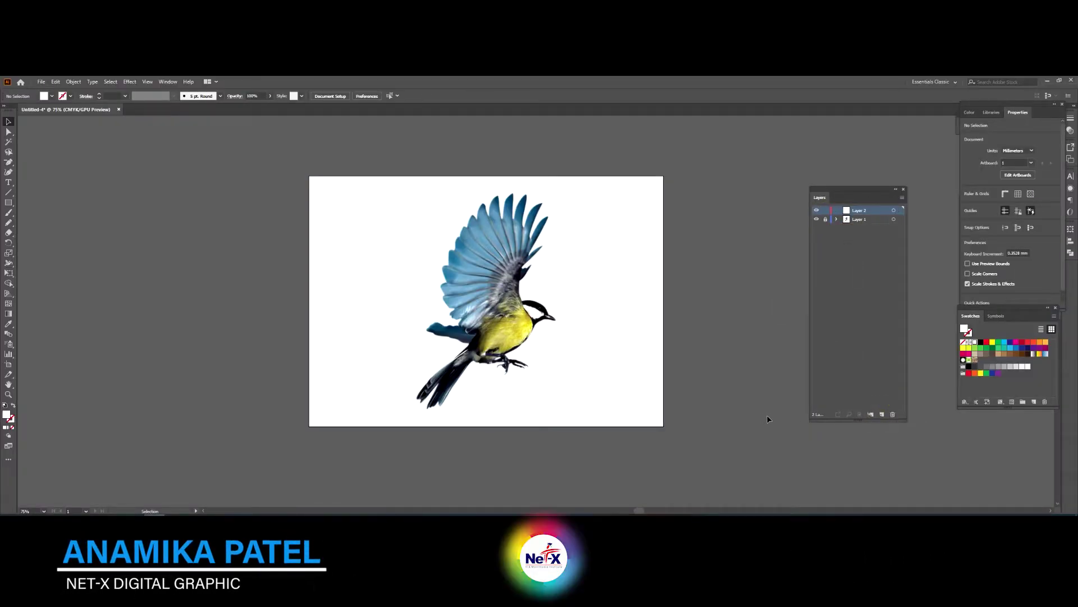
- Set up the Paintbrush with a 0.25 pt stroke and no fill, zoomed in on the bird
key("ctrl+plus")
key("ctrl+plus")
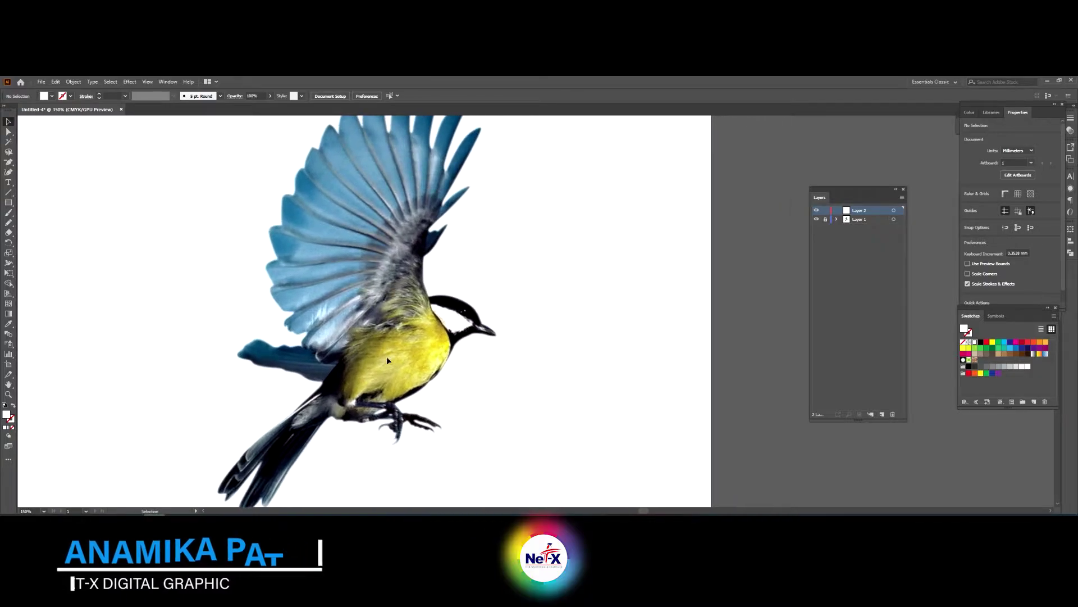
left_click(8, 214)
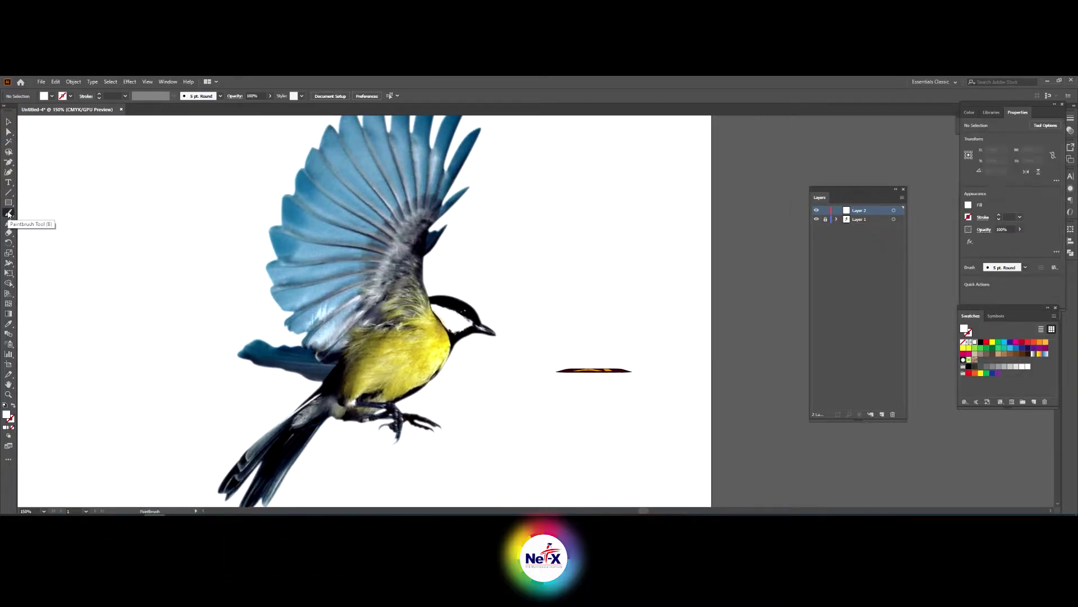
left_click(125, 96)
left_click(137, 105)
key("ctrl+plus")
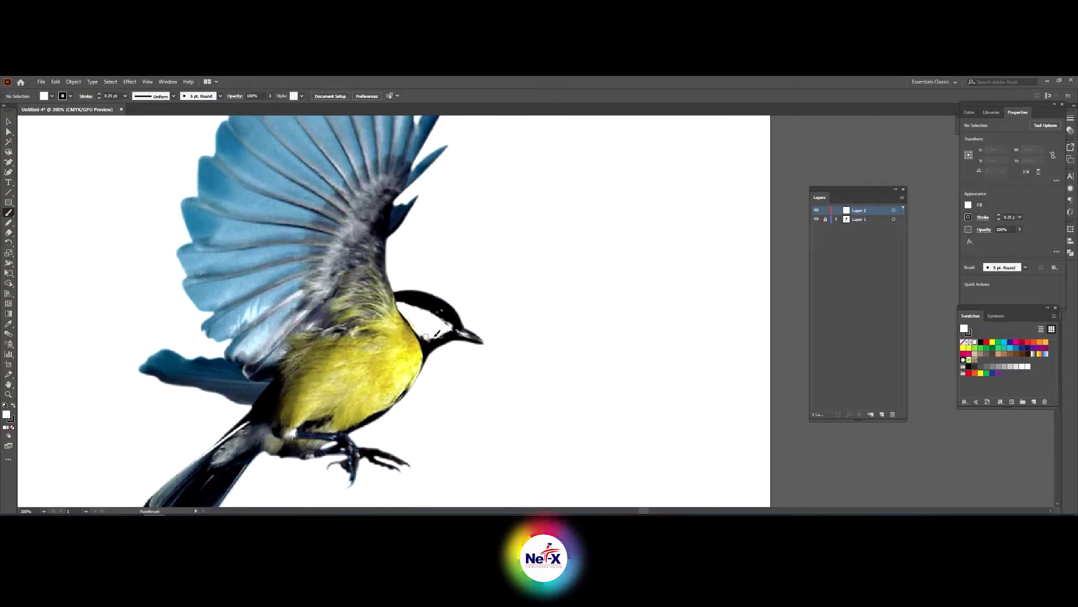
left_click(13, 427)
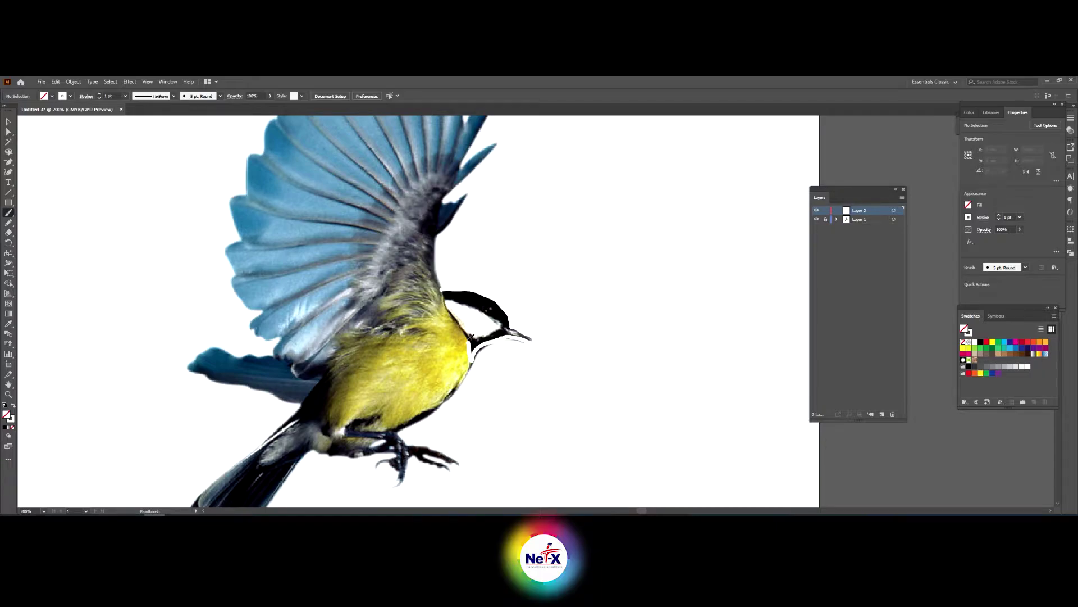
- Paint a thin white outline around the bird's head and breast
left_click_drag(452, 300, 445, 292)
key("v")
left_click(99, 100)
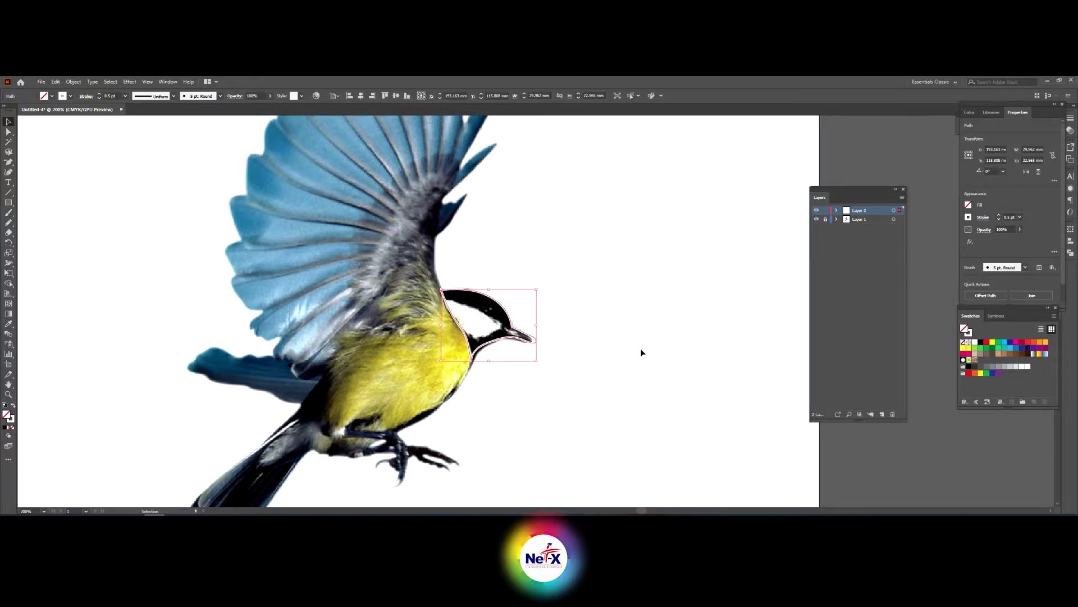
key("ctrl+plus")
key("b")
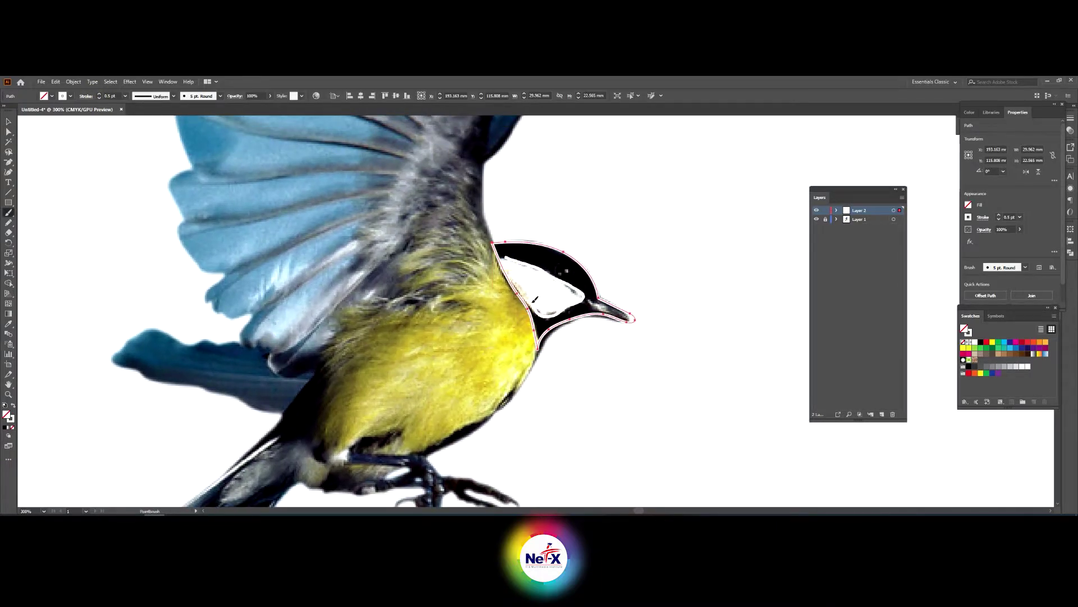
key("ctrl+shift+a")
scroll(447, 336, "down", 2)
key("ctrl+minus")
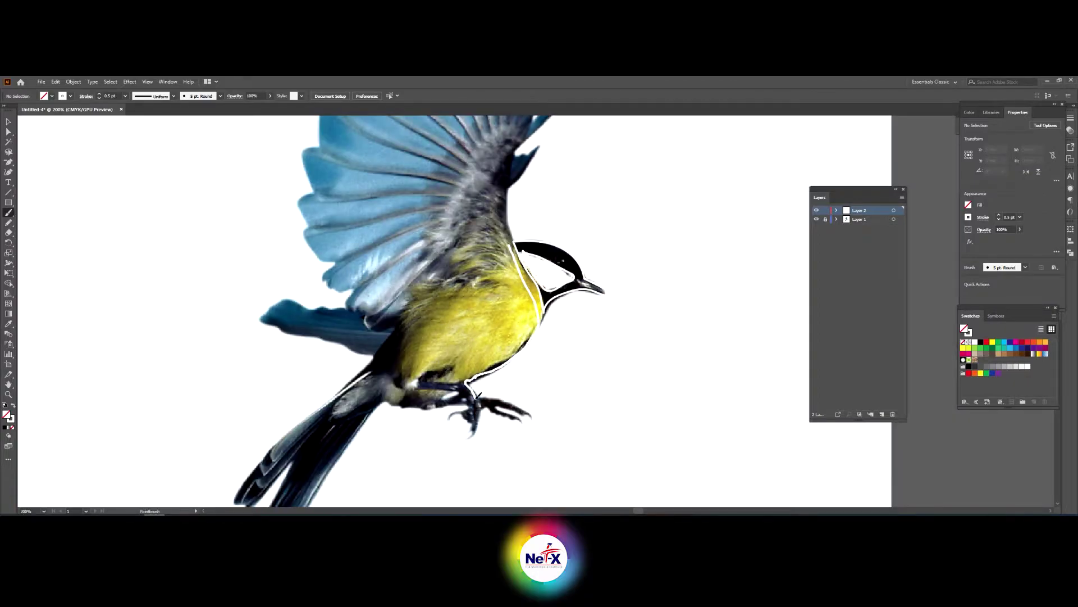
- Brush white outlines along the wing feathers, body underside, feet area and tail
left_click_drag(478, 396, 586, 272)
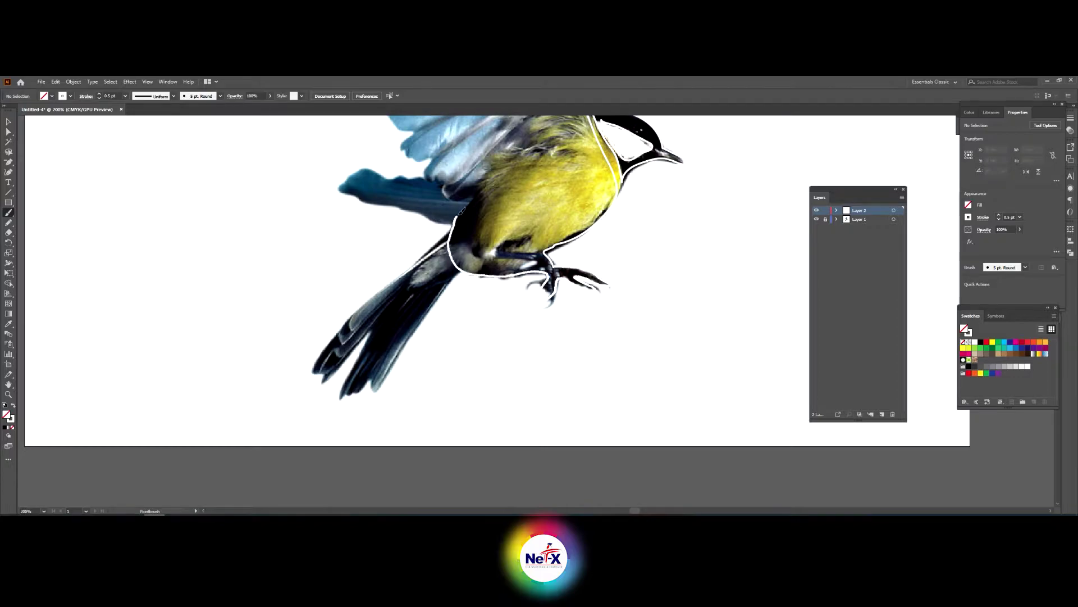
left_click_drag(461, 210, 360, 364)
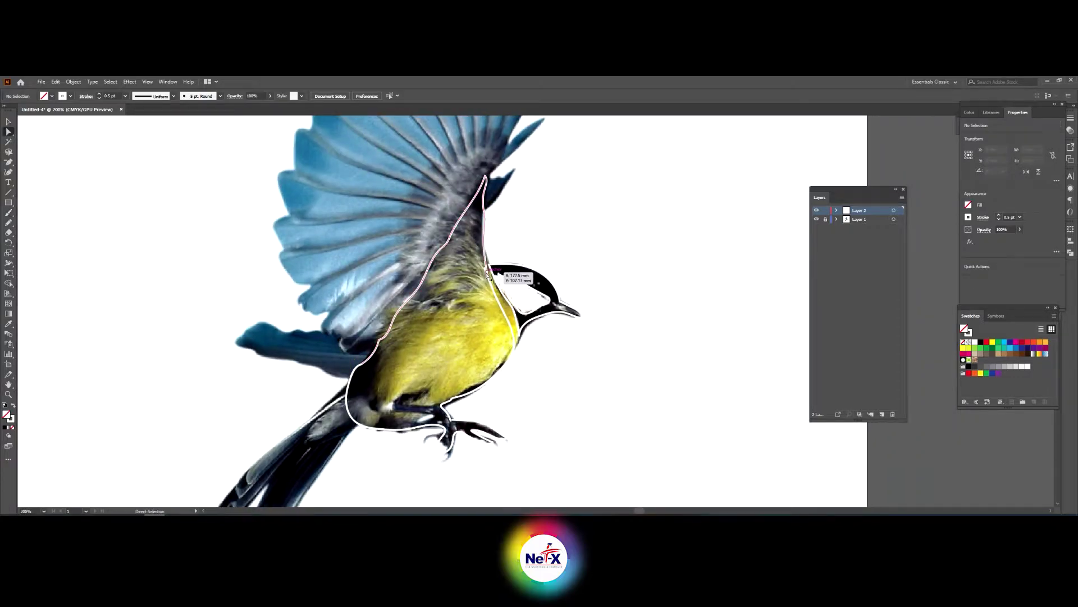
left_click_drag(496, 140, 431, 300)
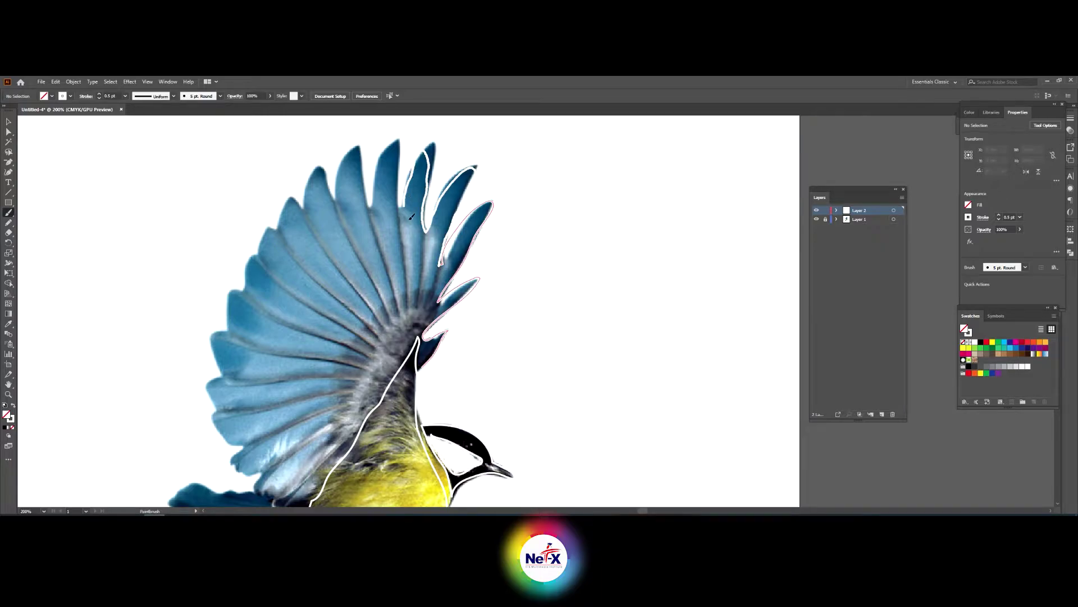
left_click_drag(412, 217, 508, 321)
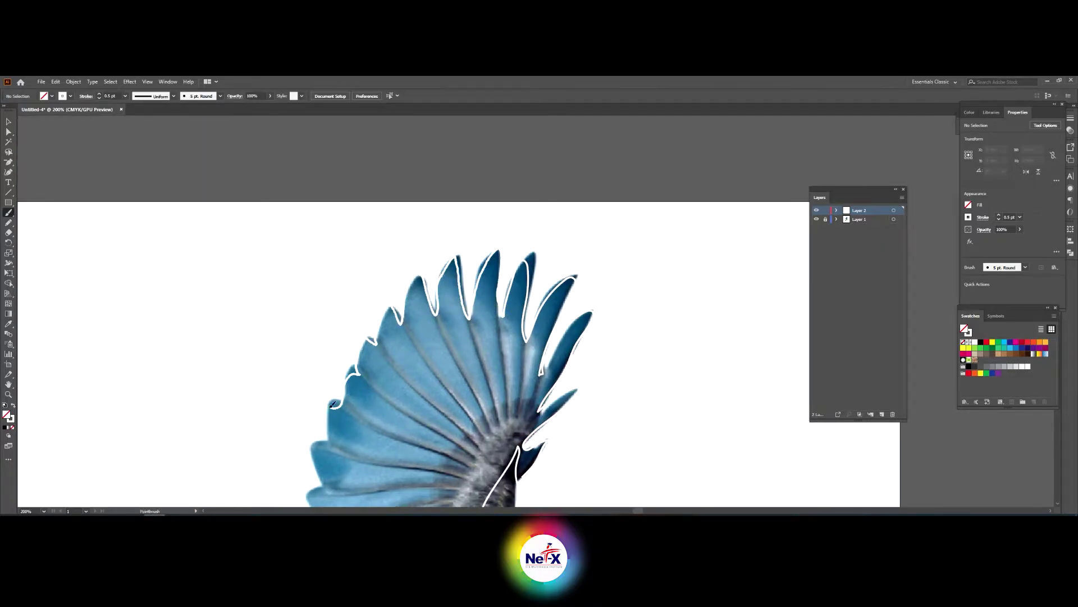
left_click_drag(331, 403, 402, 263)
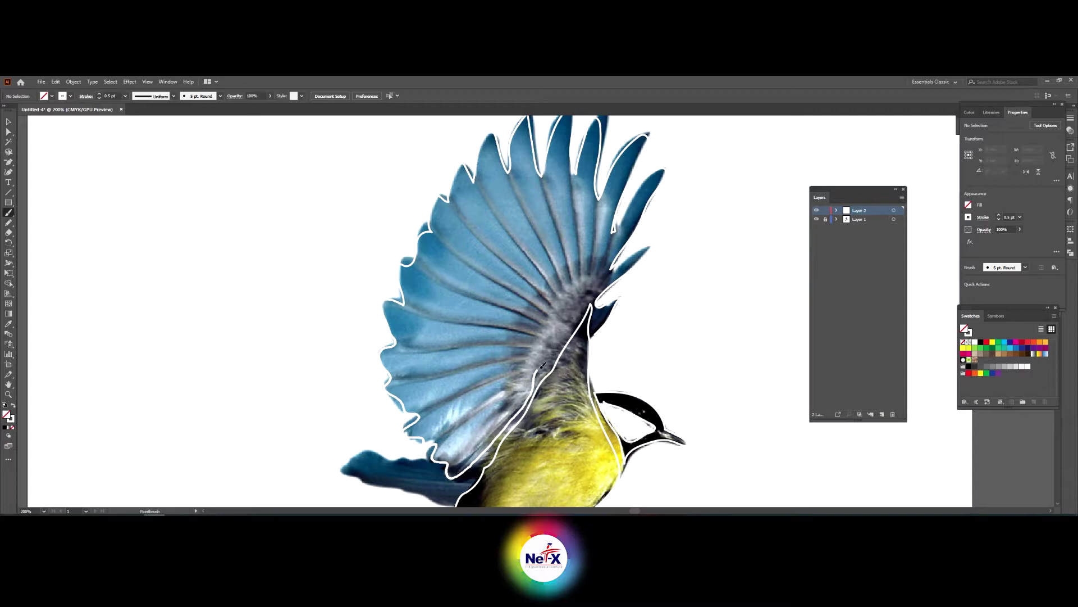
mouse_move(434, 467)
left_mouse_down()
mouse_move(455, 396)
mouse_move(469, 256)
left_mouse_up()
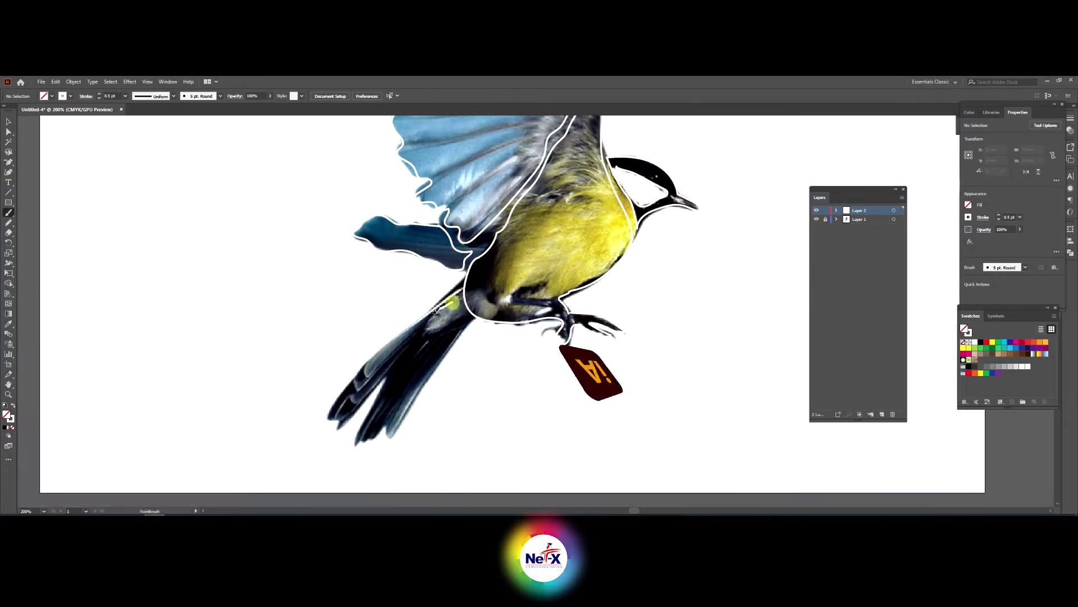
left_click_drag(453, 332, 459, 299)
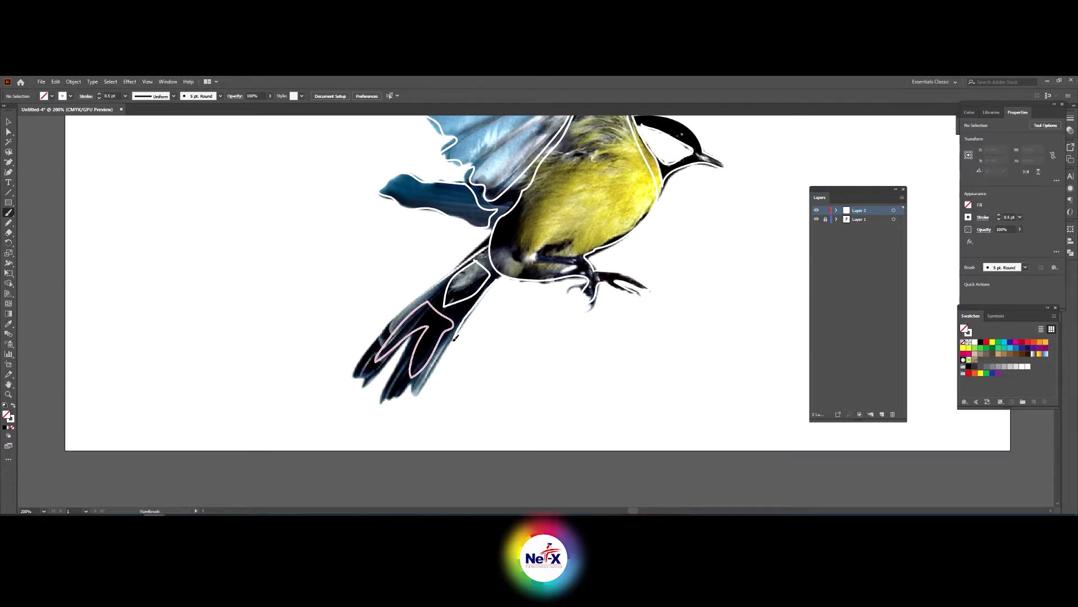
- Adjust anchors on the tail outline and its inner leaf shape with Direct Selection
left_click(494, 283)
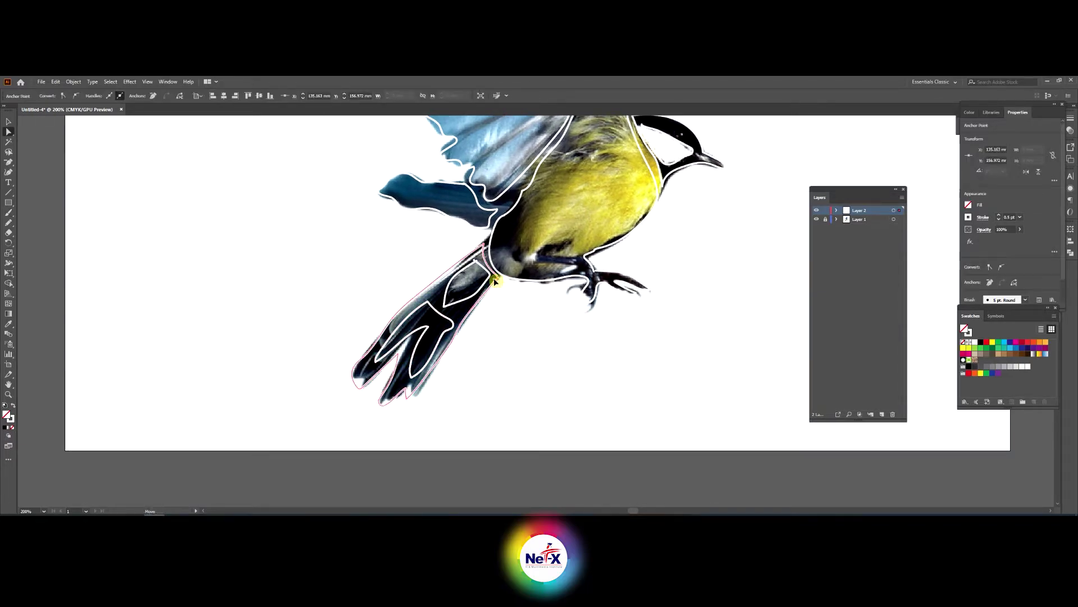
key("ctrl+plus")
key("a")
left_click(482, 324)
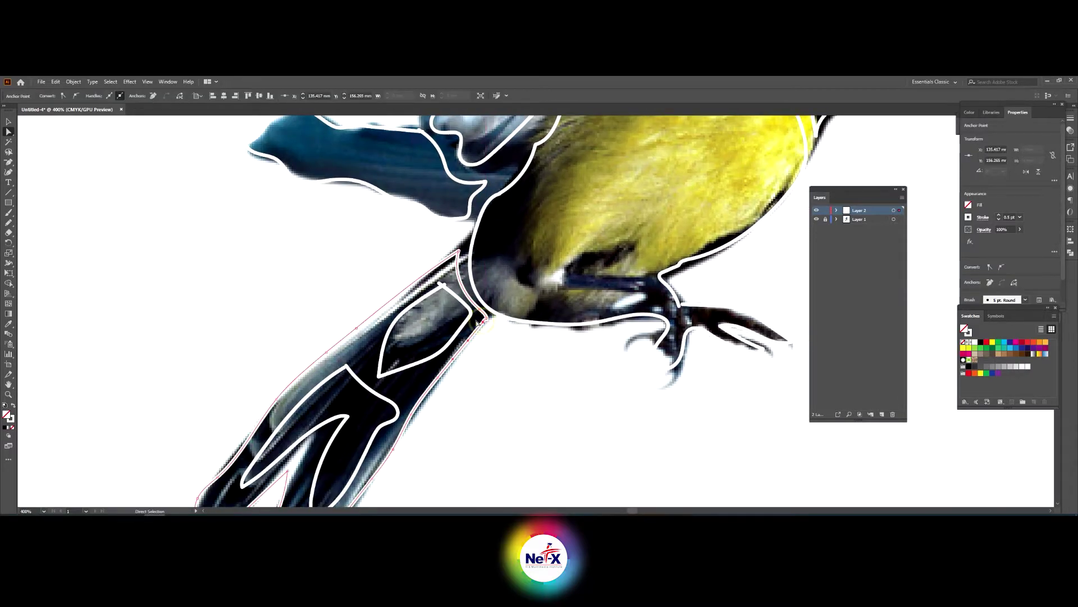
right_click(486, 334)
left_click(500, 390)
left_click(470, 294)
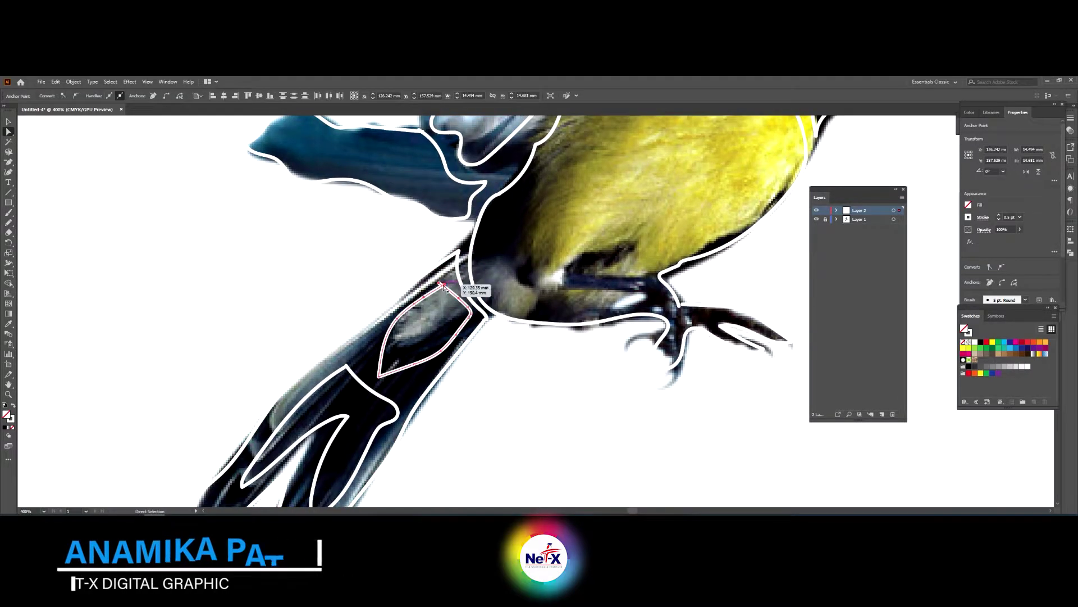
right_click(470, 293)
left_click(495, 352)
key("ctrl+plus")
key("ctrl+plus")
key("ctrl+plus")
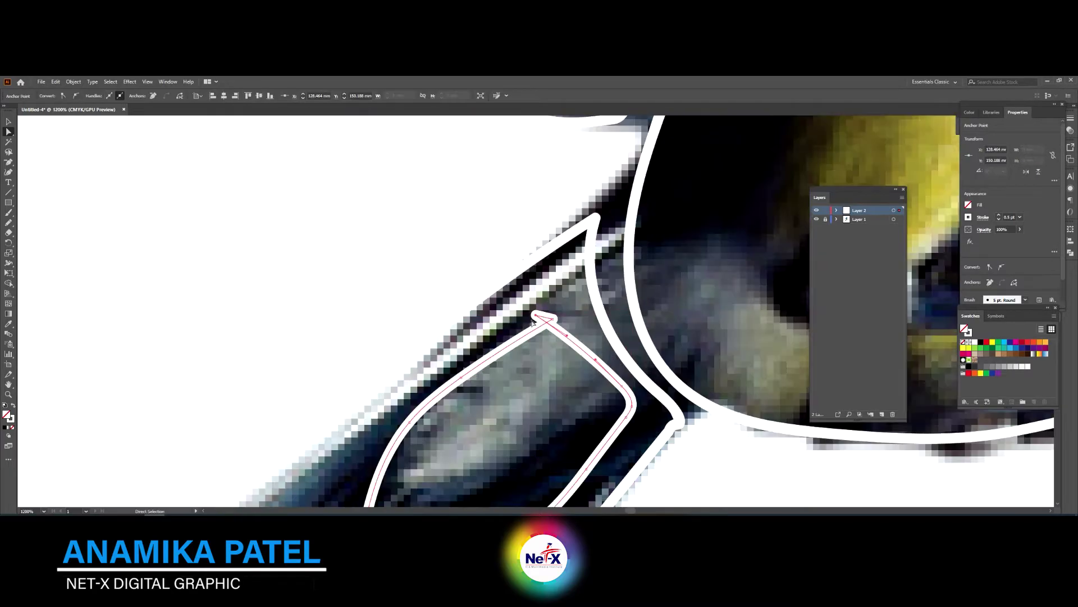
key("ctrl+minus")
key("ctrl+minus")
key("ctrl+minus")
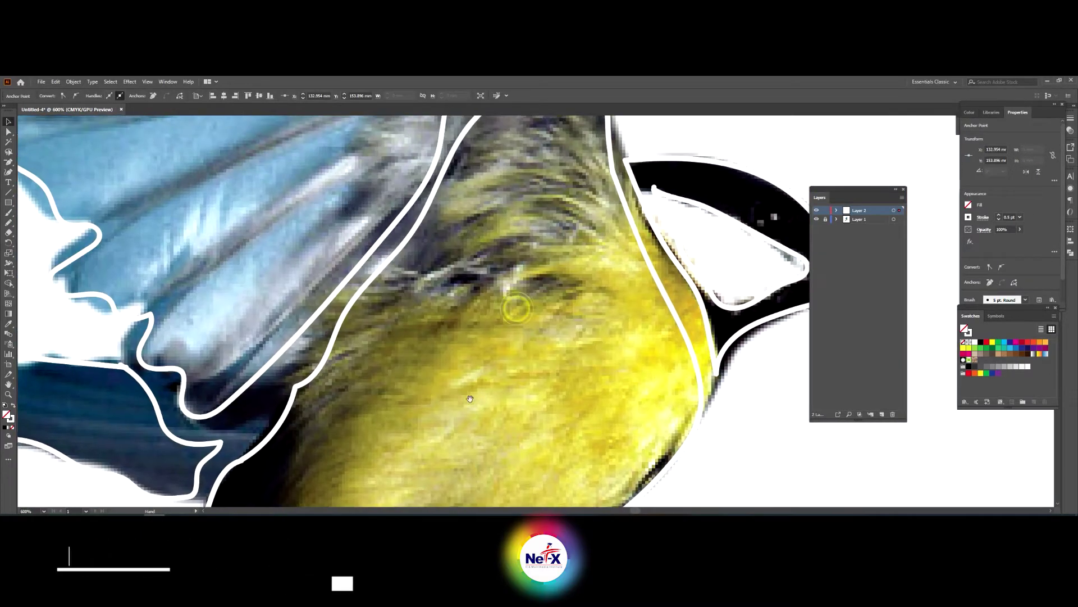
left_click_drag(475, 329, 466, 401)
- Paint an inner outline tracing the bird's belly and adjust its anchors
key("b")
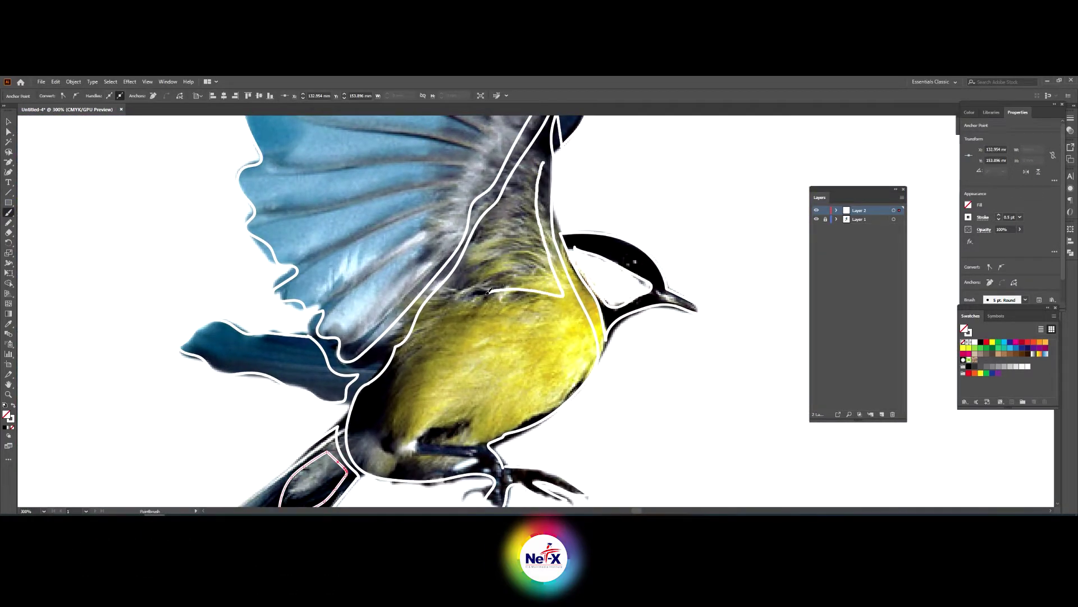
key("ctrl+shift+a")
left_click_drag(558, 175, 589, 113)
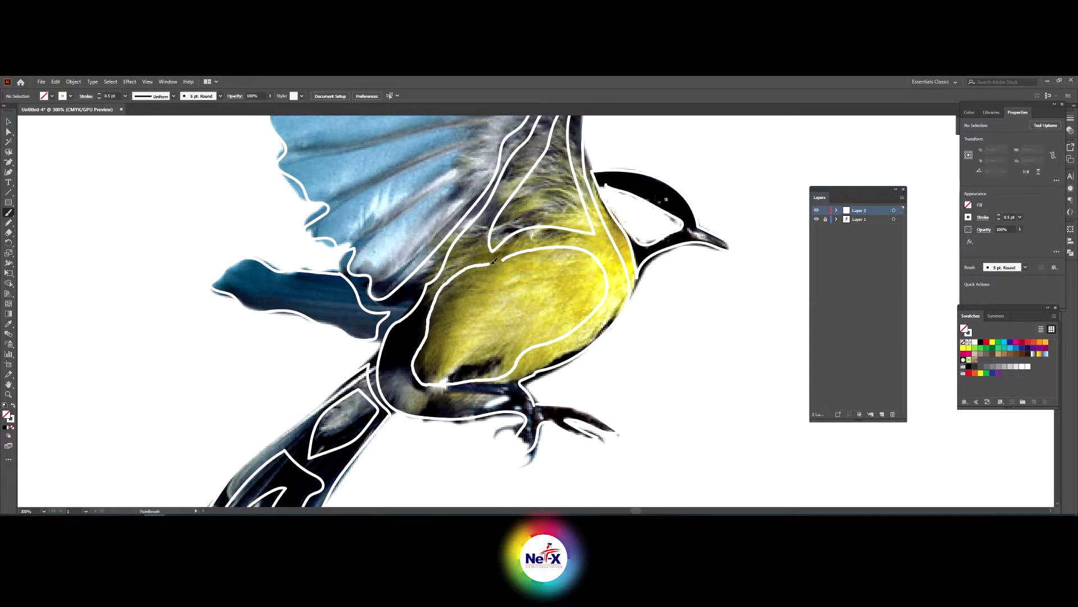
key("a")
left_click(493, 261)
key("ctrl+minus")
left_click_drag(469, 336, 470, 379)
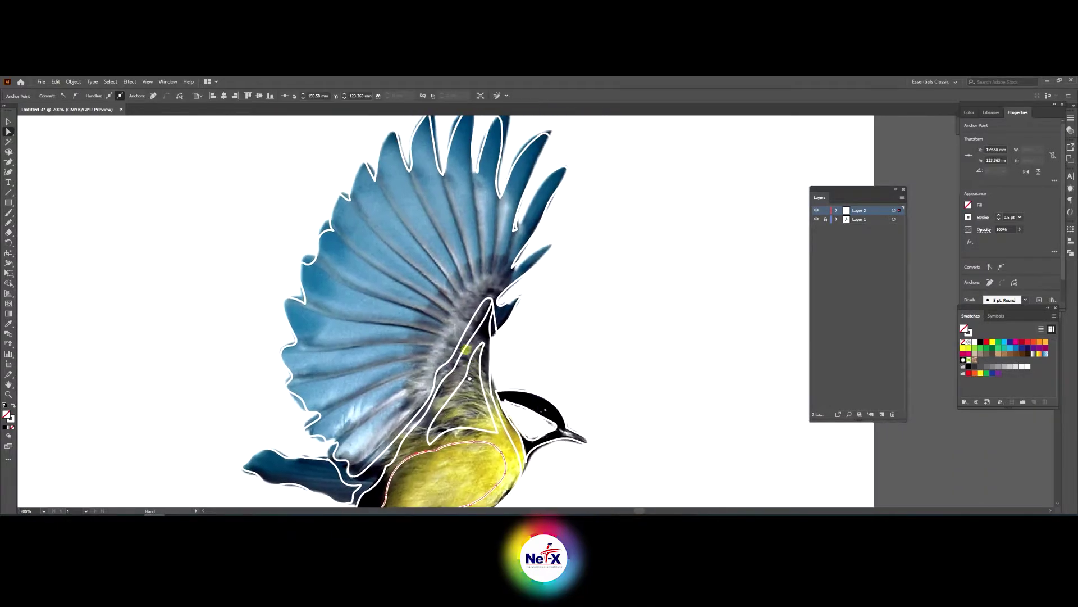
key("b")
key("ctrl+shift+a")
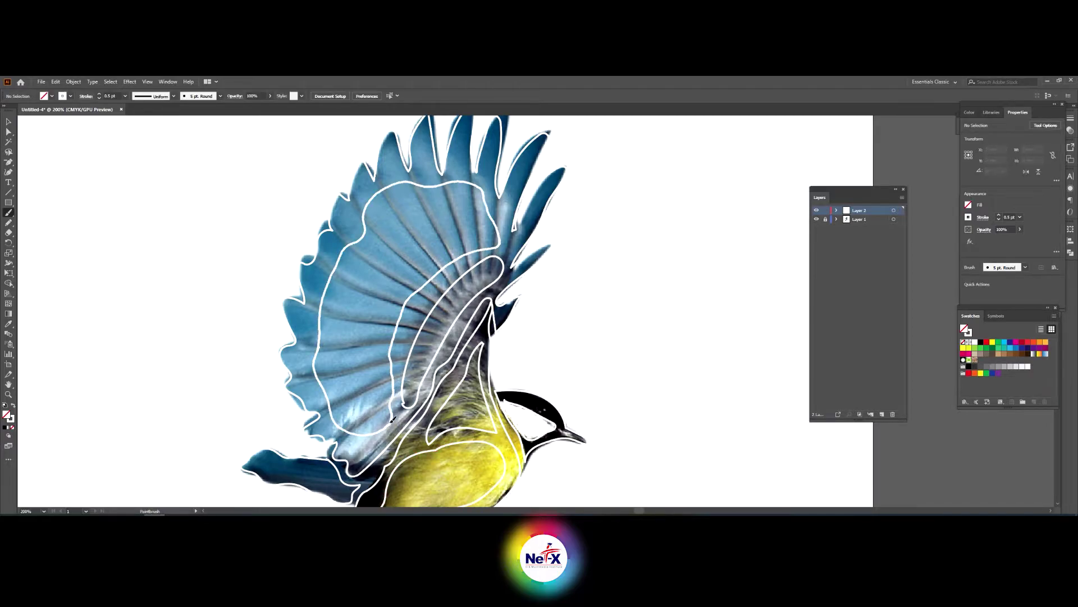
- Check the nested inner outlines across the raised wing
key("a")
left_click(392, 419)
key("ctrl+shift+a")
key("ctrl+plus")
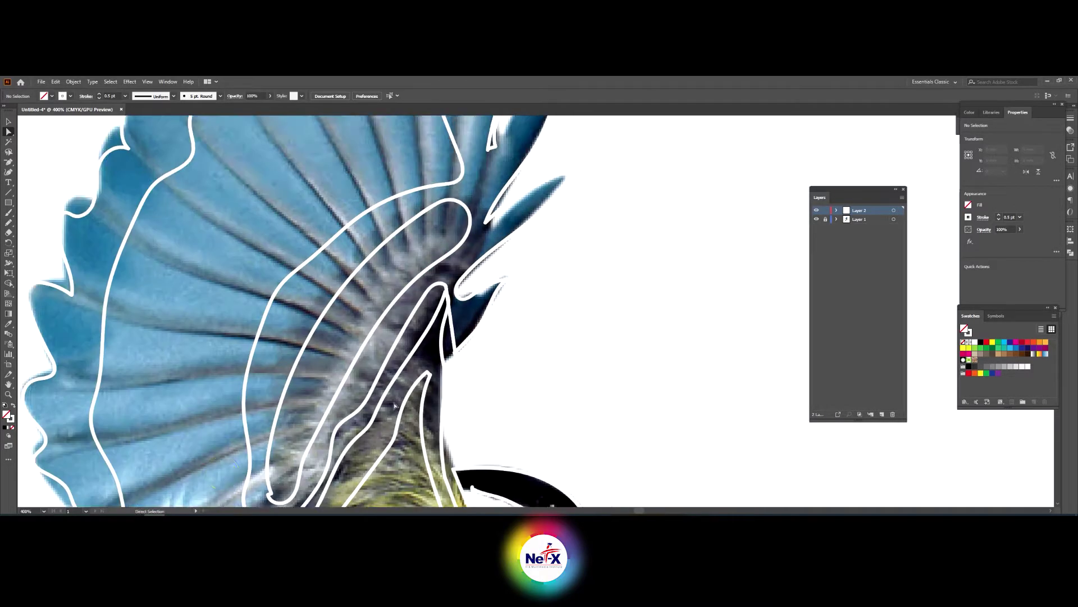
key("ctrl+minus")
key("v")
key("ctrl+minus")
- Select the two head outlines and set Blend Options to 18 specified steps
left_click(686, 347)
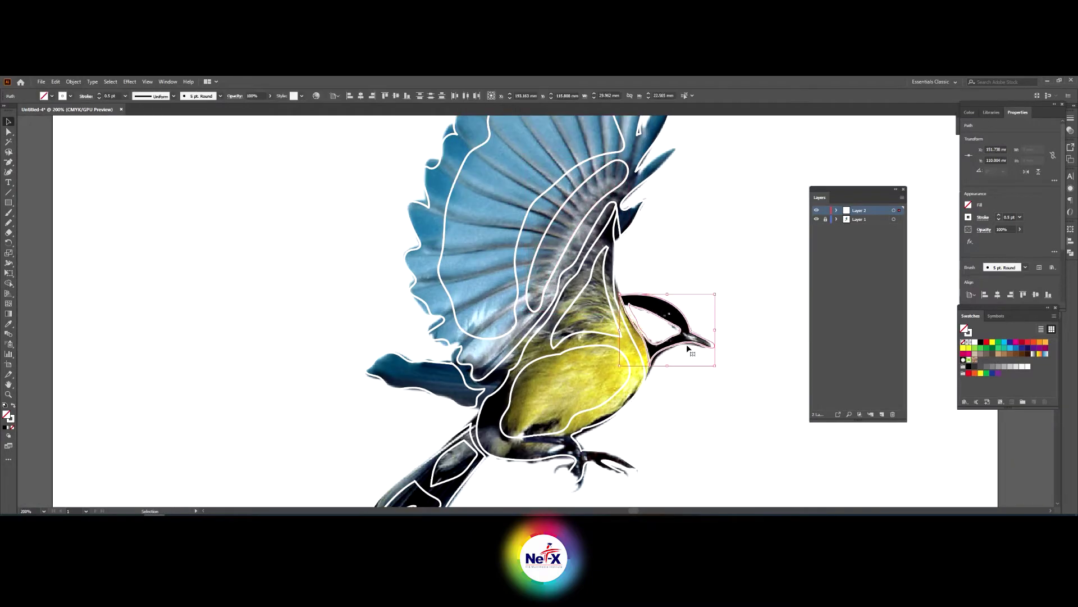
key("ctrl+plus")
left_click_drag(564, 377, 425, 249)
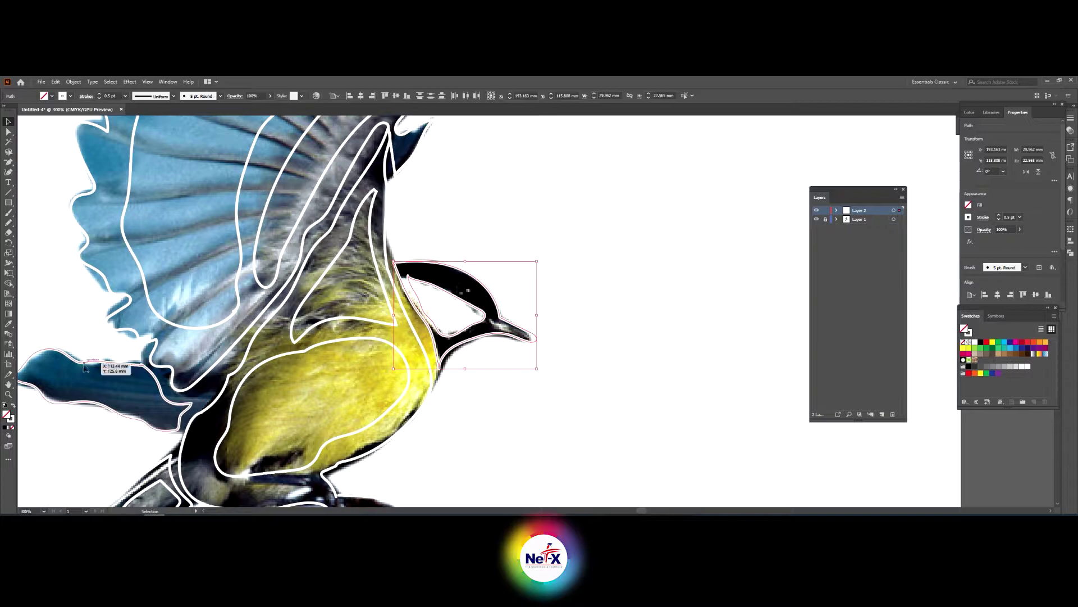
left_click(71, 82)
mouse_move(84, 310)
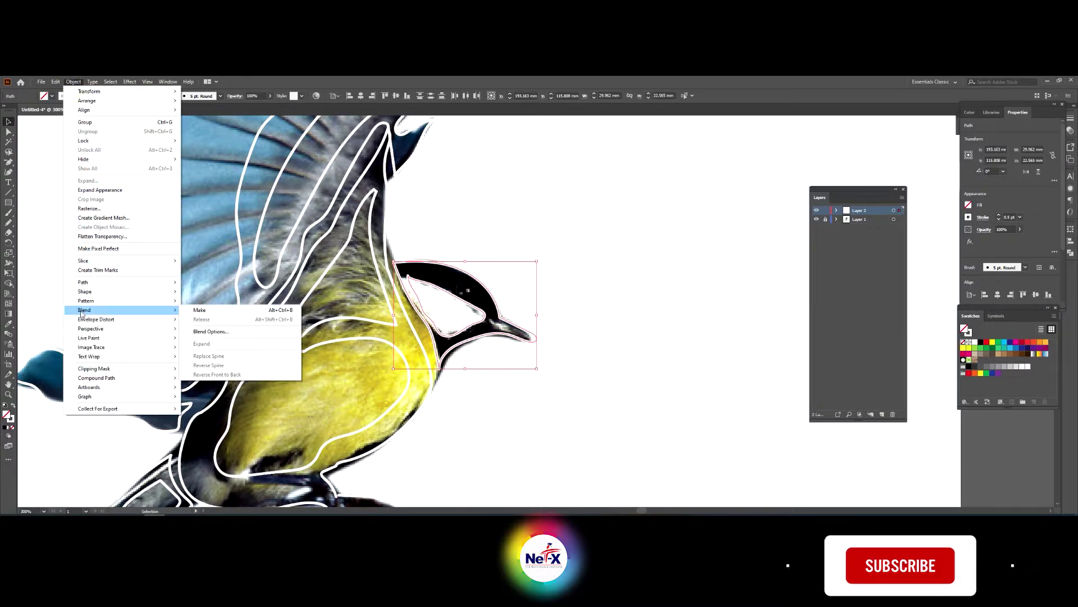
left_click(211, 331)
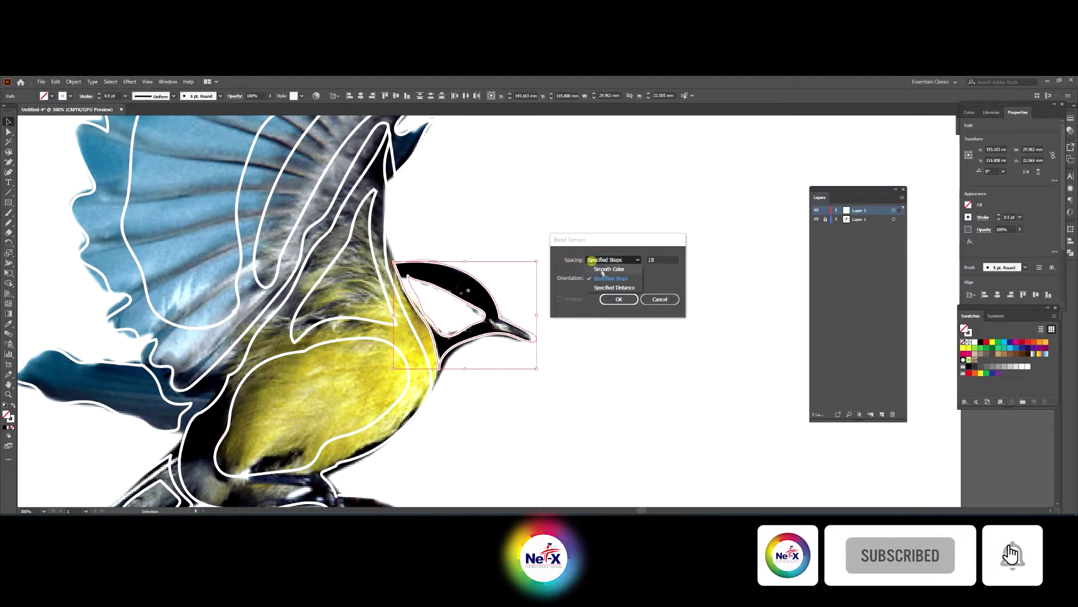
type("8")
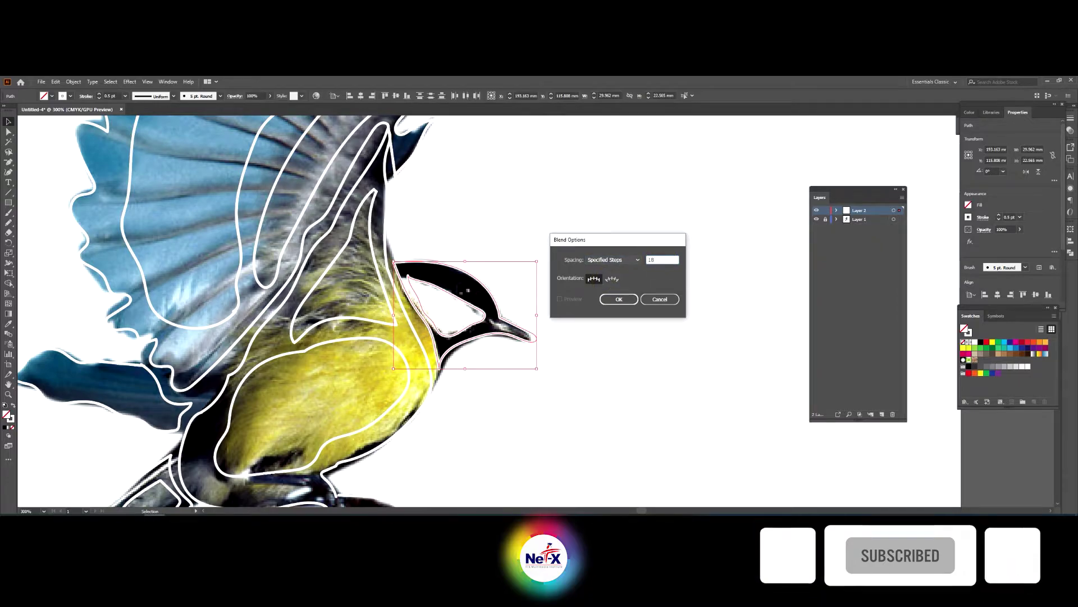
left_click(612, 305)
- Make the head blend and thin its lines to 0.25 pt
left_click(74, 82)
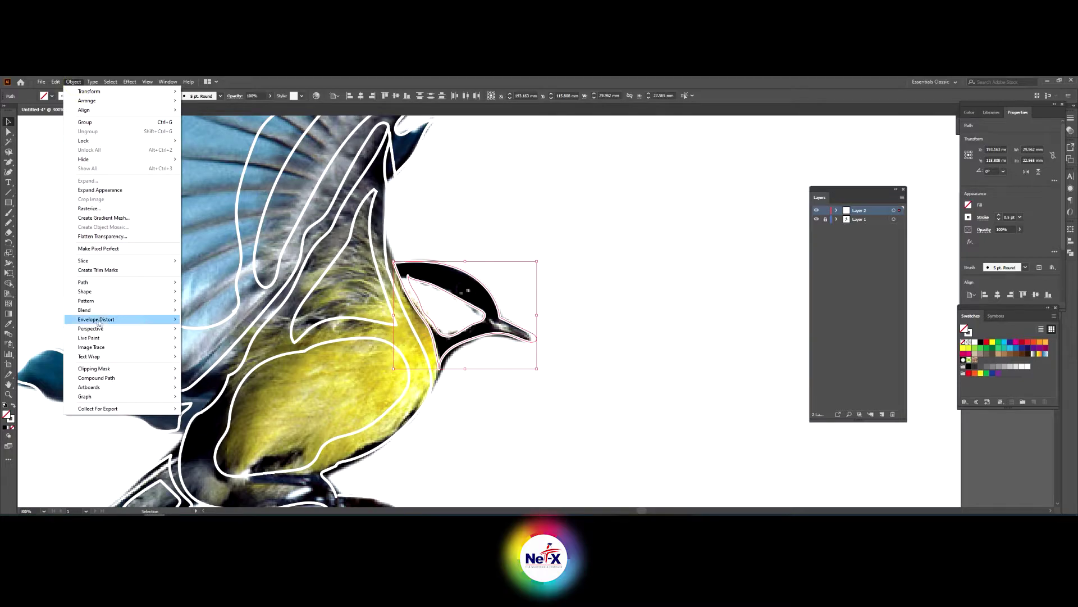
left_click(101, 309)
left_click(199, 310)
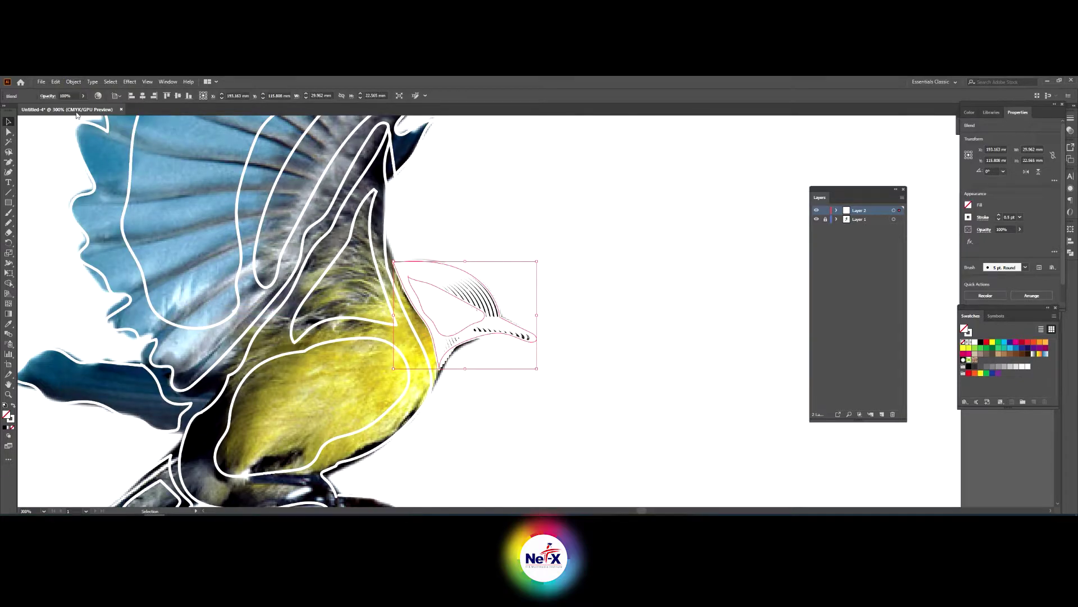
left_click(508, 361)
left_click(451, 268)
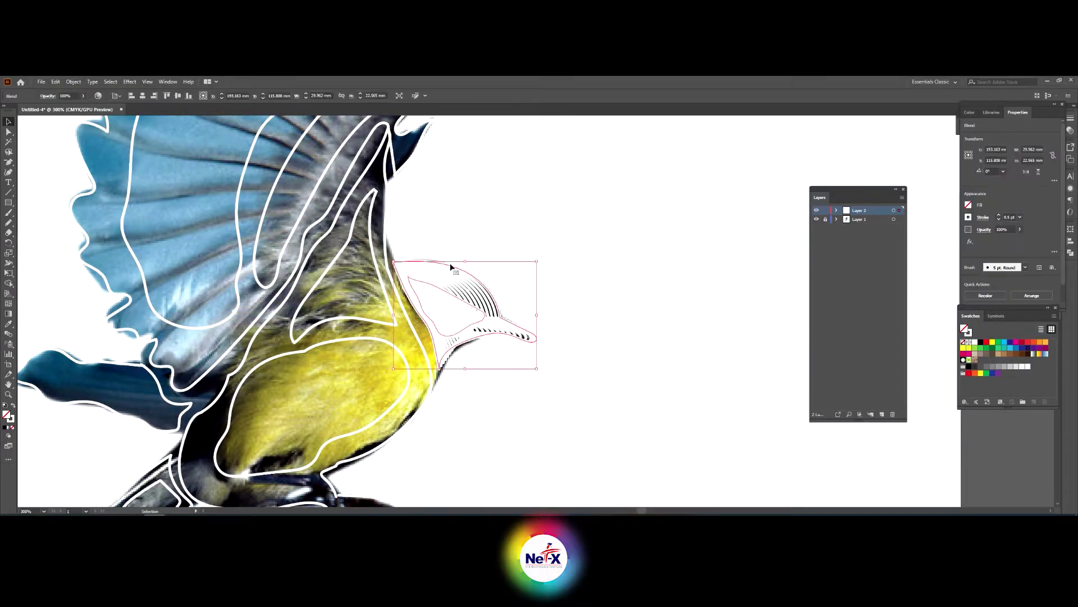
left_click(999, 219)
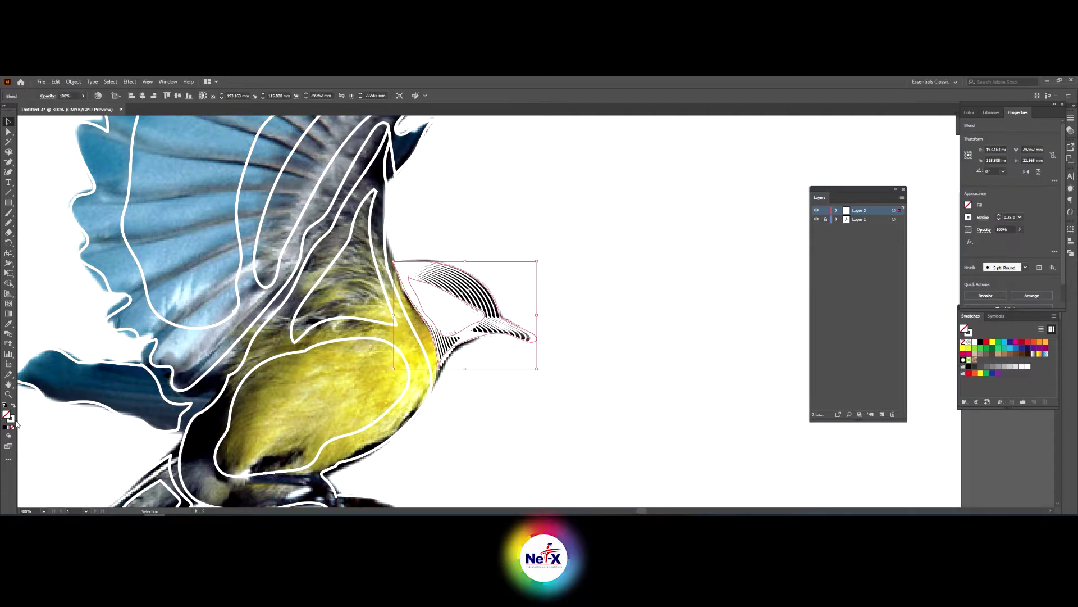
- Turn the photo layer, Layer 1, into a dimmed template
scroll(573, 404, "down", 3)
left_click(859, 219)
left_click(902, 198)
- Confirm the Layer 1 template and join the body path's open ends with Ctrl+J
left_click(926, 355)
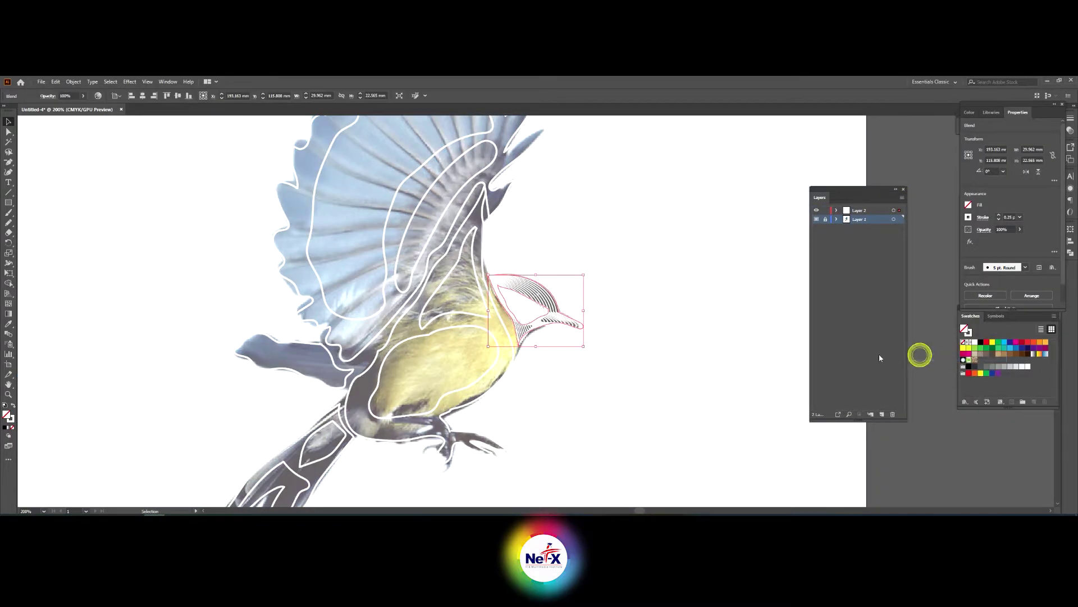
scroll(543, 399, "up", 3)
left_click_drag(543, 399, 644, 376)
key("a")
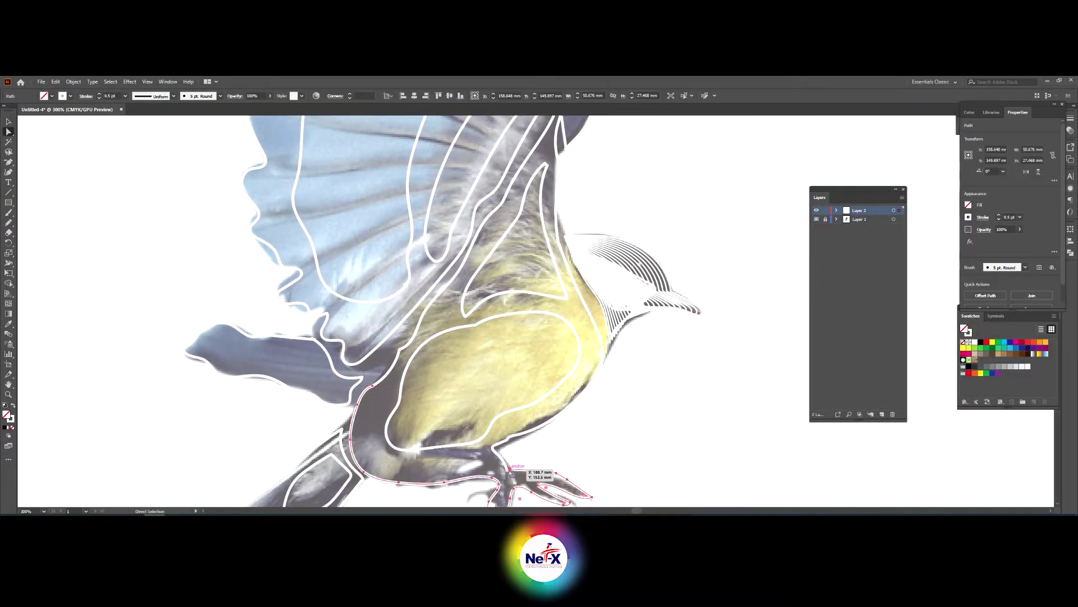
left_click(514, 472)
key("ctrl+j")
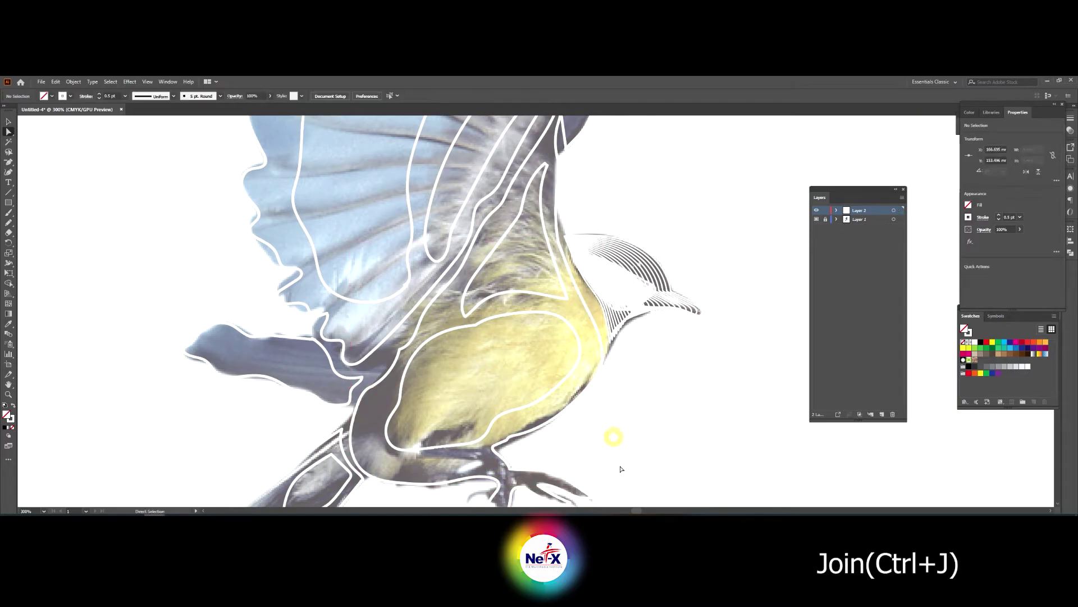
- Blend the outer and inner body outlines into contour lines
left_click(389, 361)
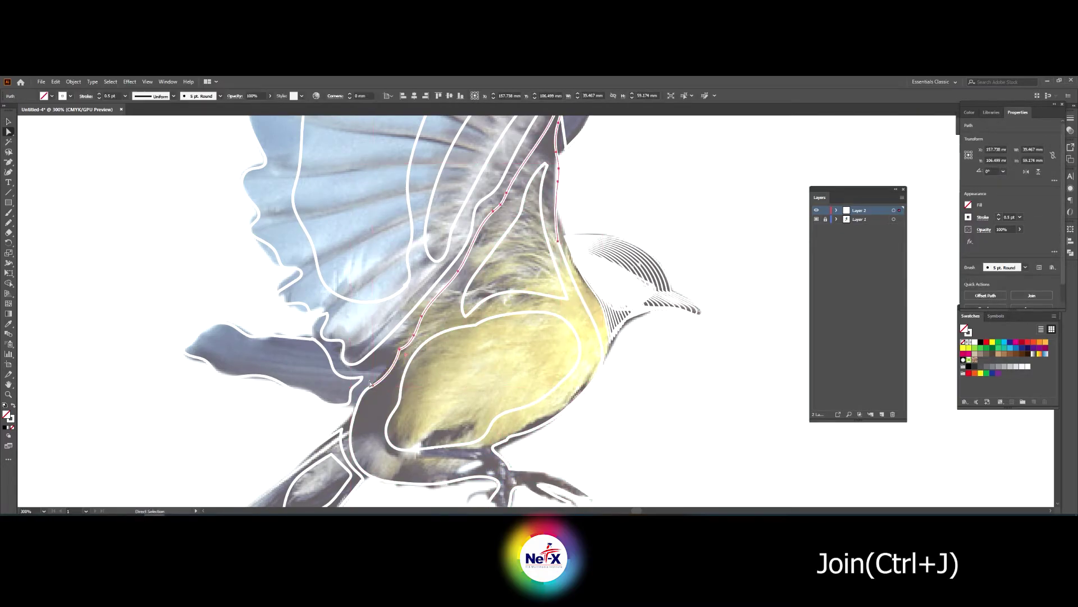
key("v")
left_click(464, 309, "shift")
left_click(469, 313, "shift")
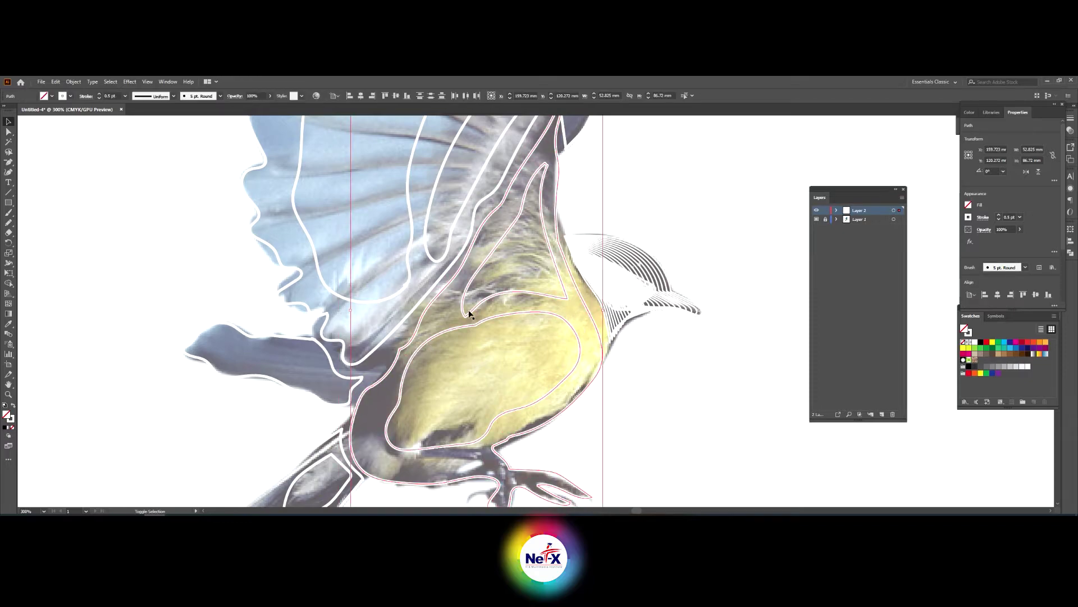
left_click(73, 82)
left_click(208, 308)
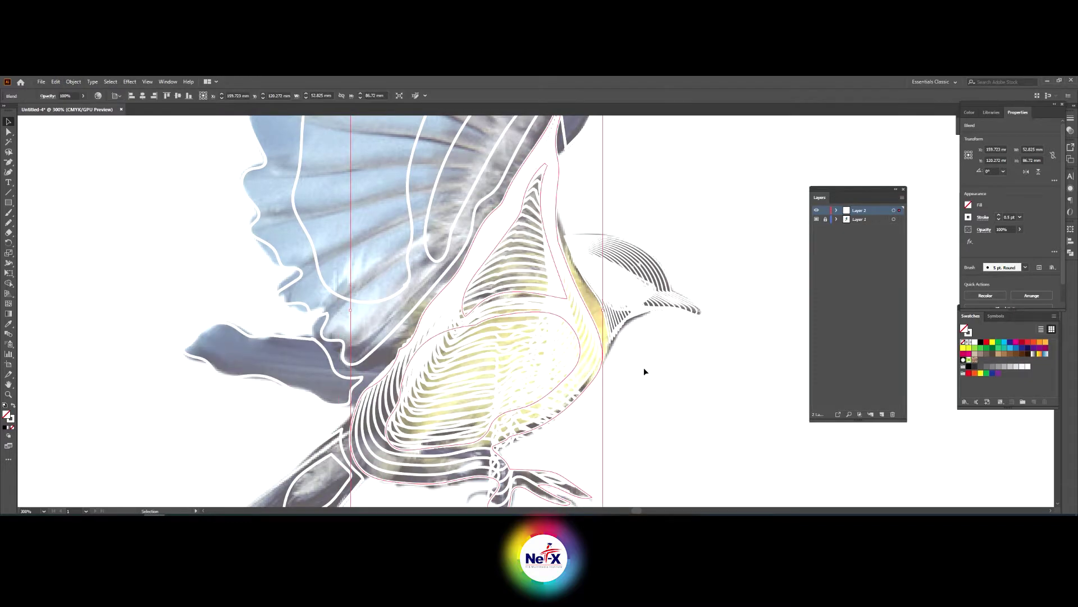
- Blend the wing and tail outline pairs into contour lines with Alt+Ctrl+B
left_click(168, 82)
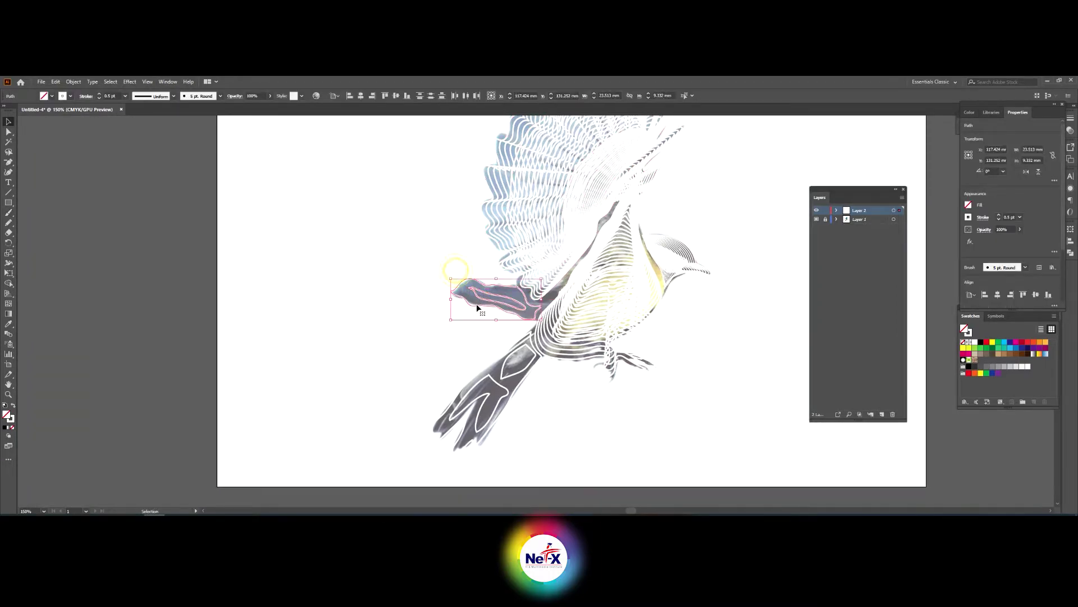
key("ctrl+alt+b")
left_click(516, 418)
key("ctrl+alt+b")
- Move the line bird to the right of the photo bird
key("ctrl+minus")
key("ctrl+minus")
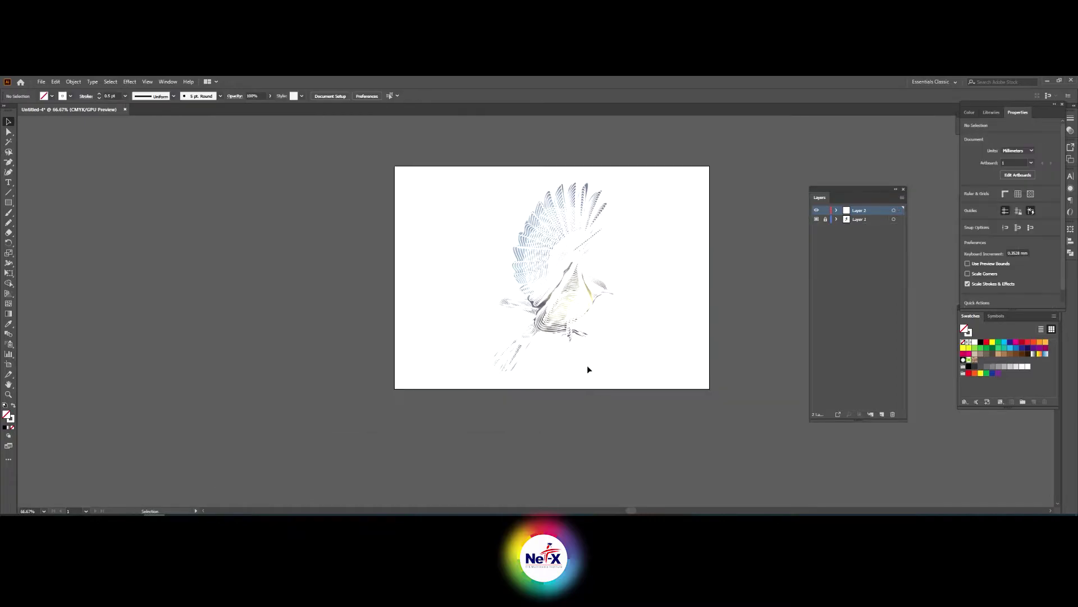
key("ctrl+plus")
key("ctrl+a")
left_click_drag(551, 302, 466, 301)
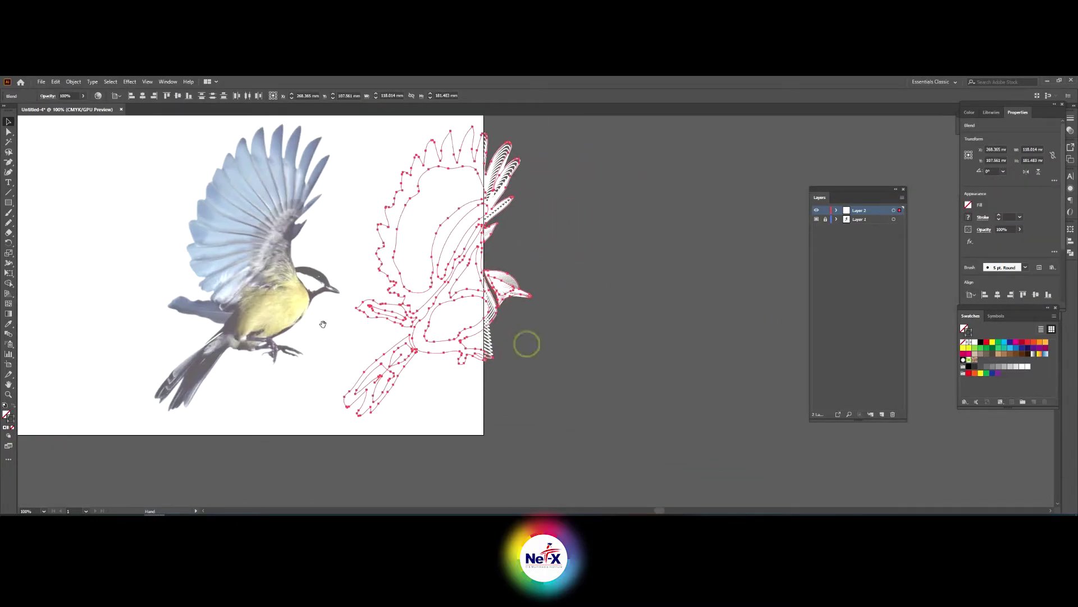
- Colour all of the line bird's blend strokes magenta
left_click(543, 299)
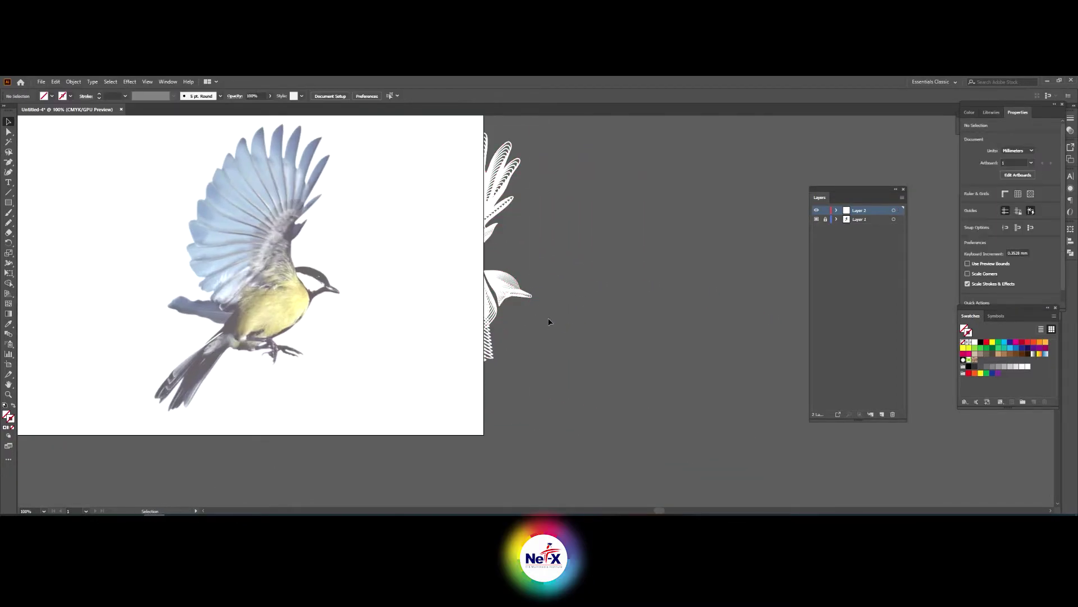
key("ctrl+a")
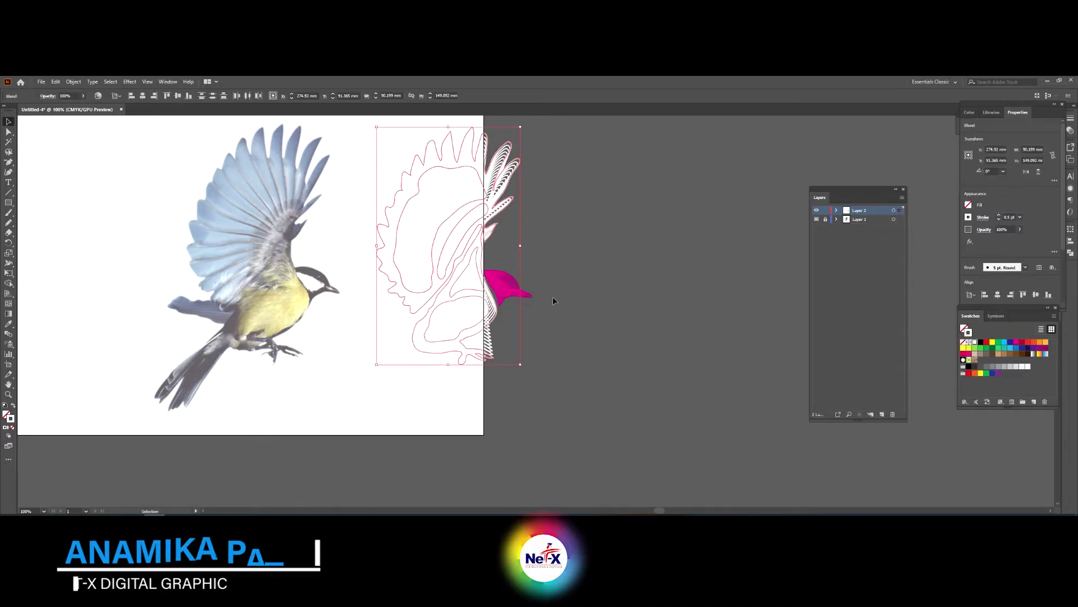
left_click_drag(420, 414, 365, 370)
left_click(11, 416)
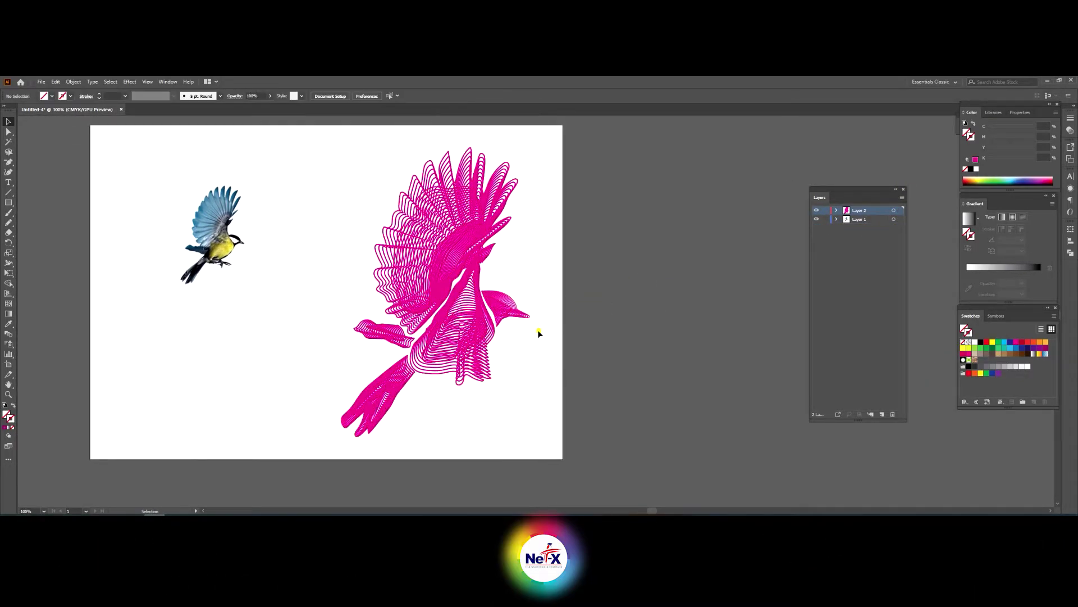
left_click(292, 342)
- Draw a small square beside the photo bird and give it a gradient fill
key("ctrl+plus")
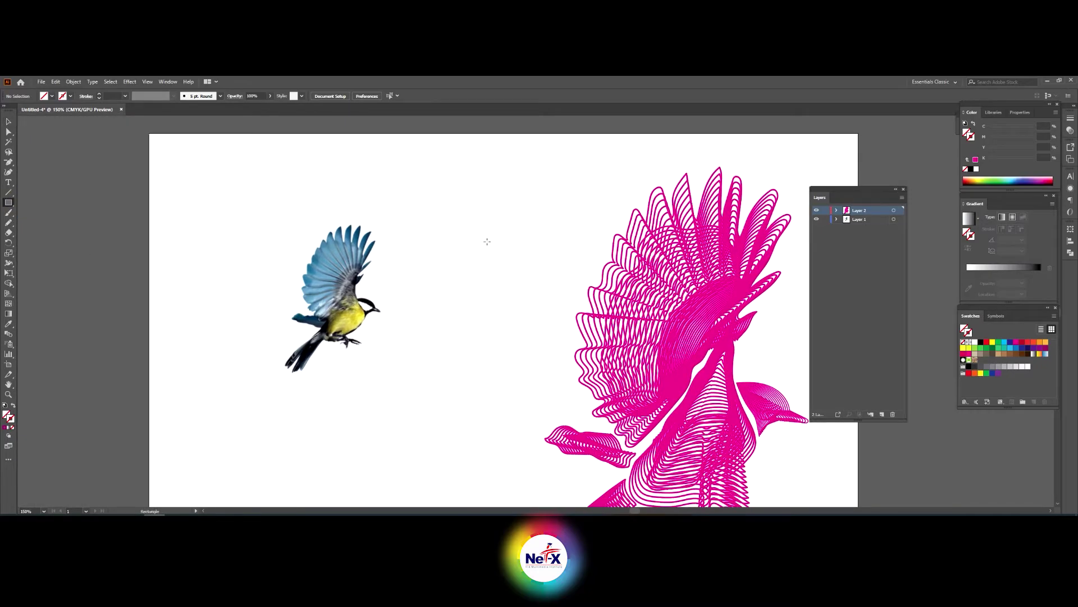
left_click_drag(487, 241, 511, 263)
left_click(968, 218)
- Sample the wing's blue and belly's yellow into the square's gradient stops, with no stroke
left_click(968, 288)
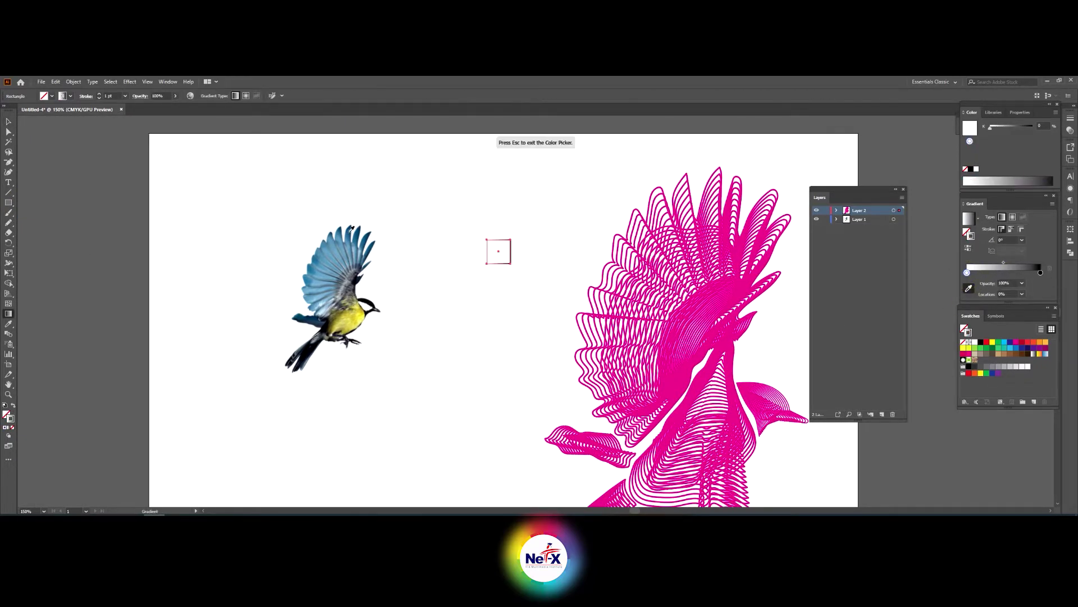
left_click(351, 229)
double_click(966, 273)
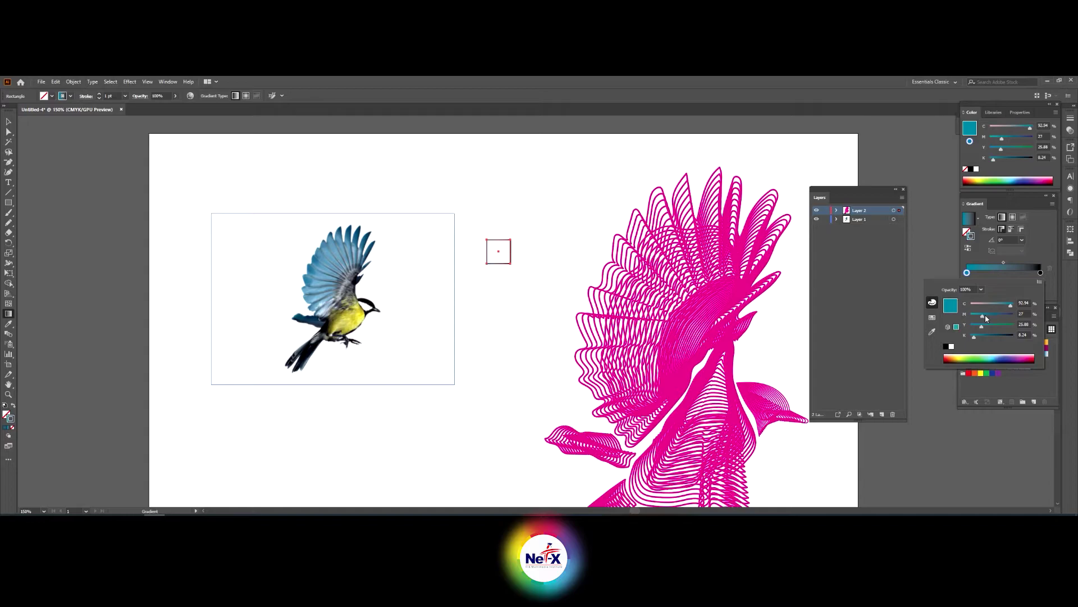
left_click(13, 406)
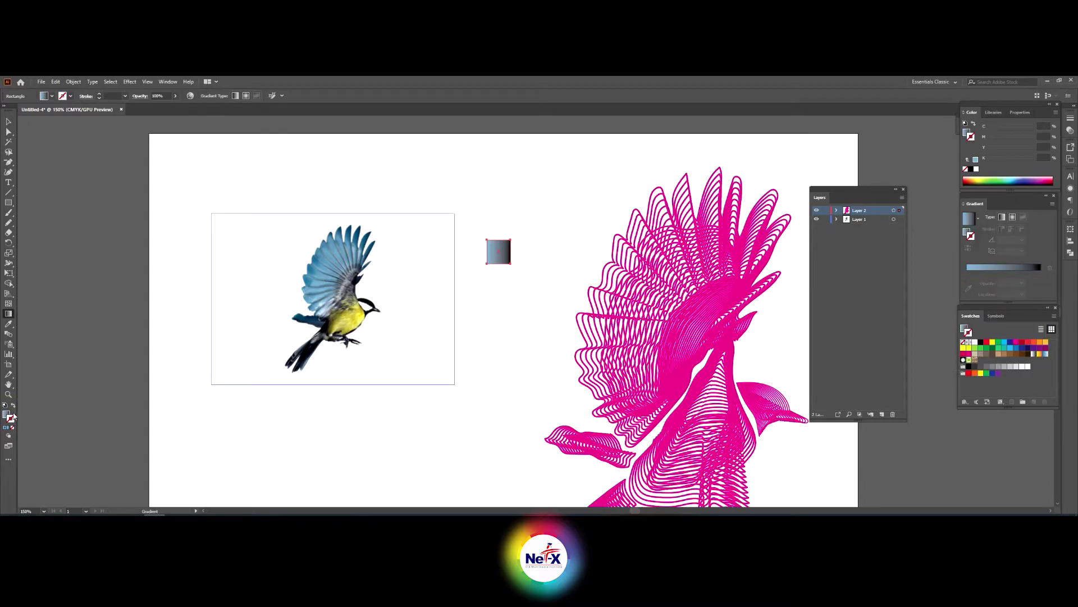
left_click(1040, 274)
left_click(362, 312)
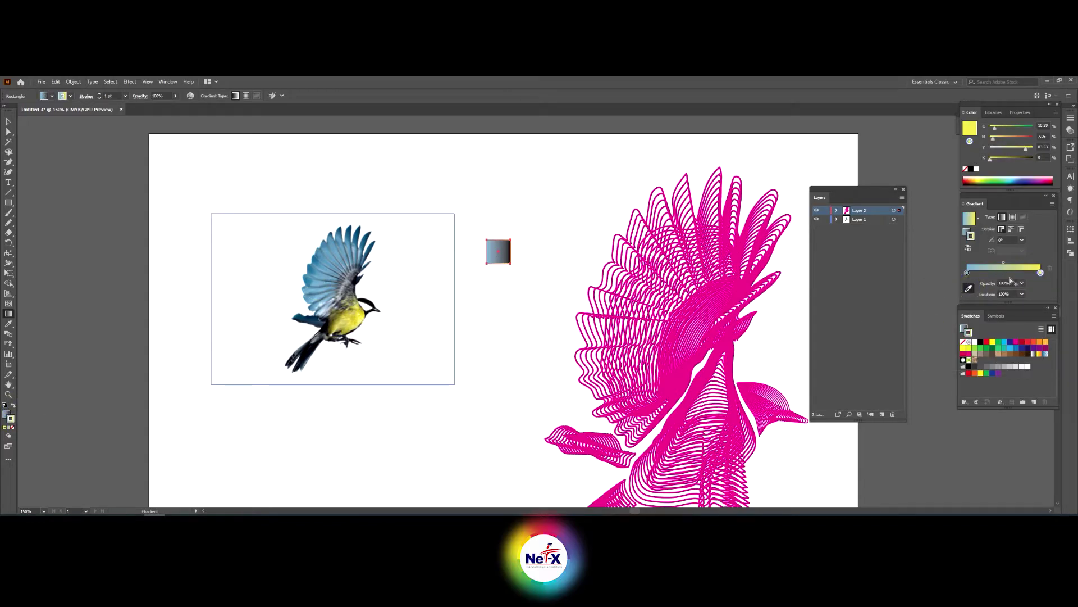
- Apply the square's blue-to-yellow gradient to the bird's head blend with the Eyedropper
key("v")
key("ctrl+equal")
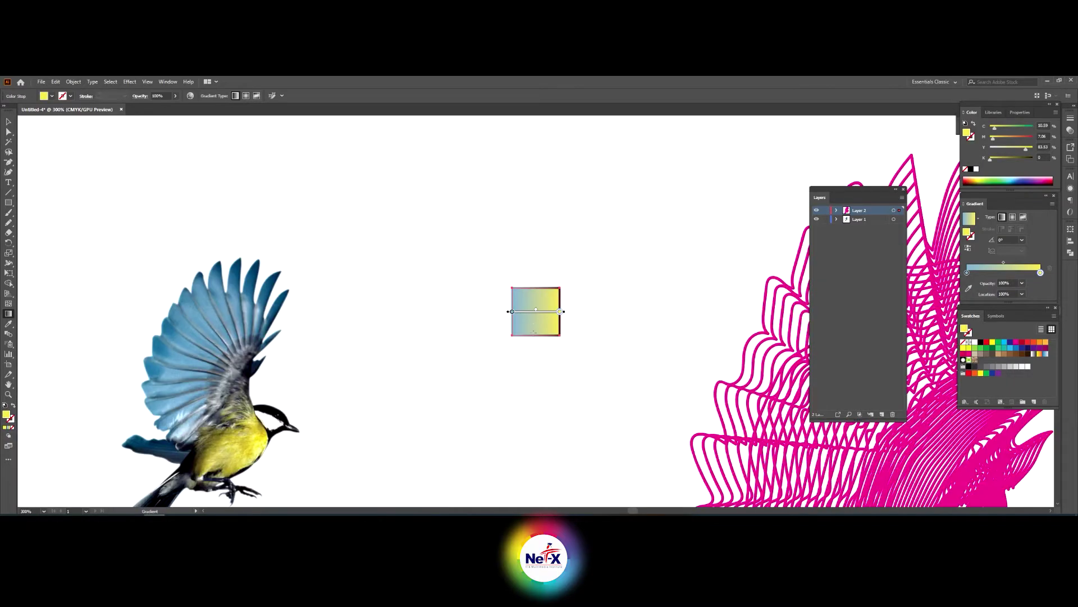
key("ctrl+minus")
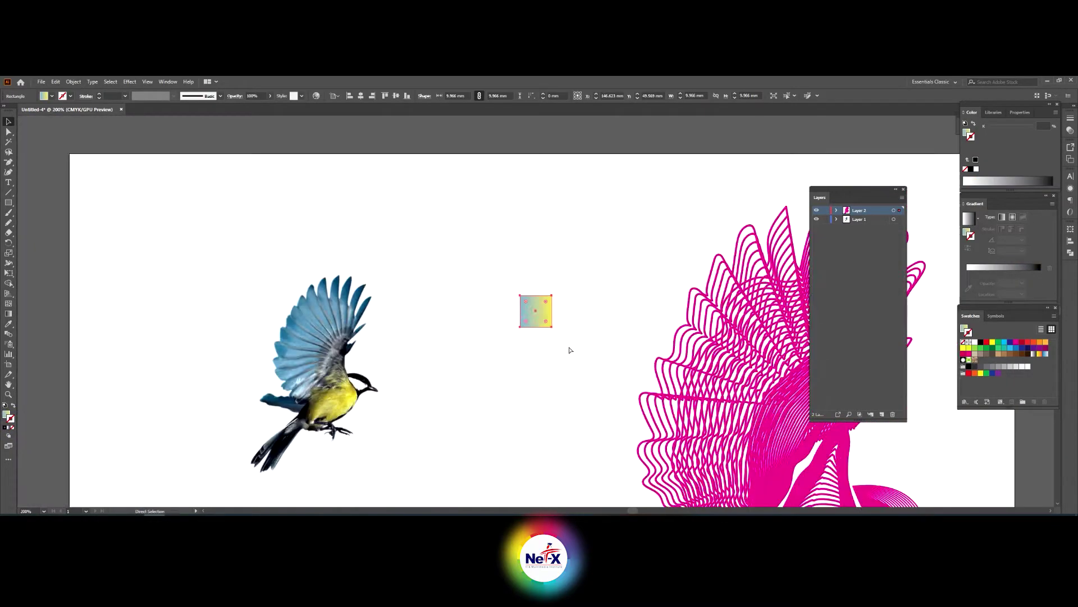
key("i")
left_click(261, 158)
- Give the large and small wing blends a 0.25 pt blue-yellow gradient stroke
key("v")
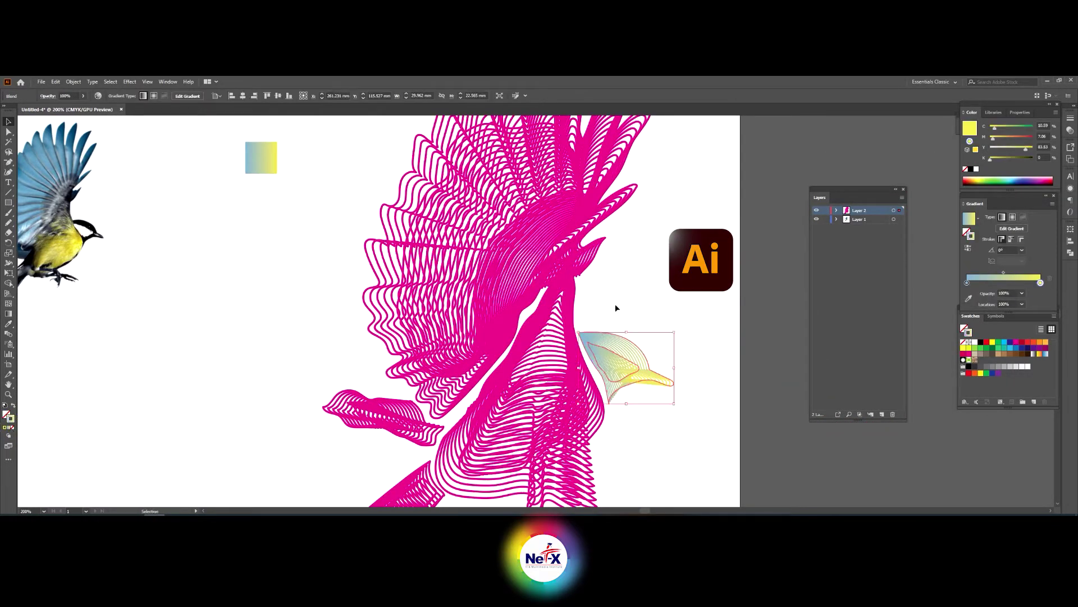
scroll(616, 306, "up", 2)
left_click(609, 271)
left_click_drag(321, 215, 590, 289)
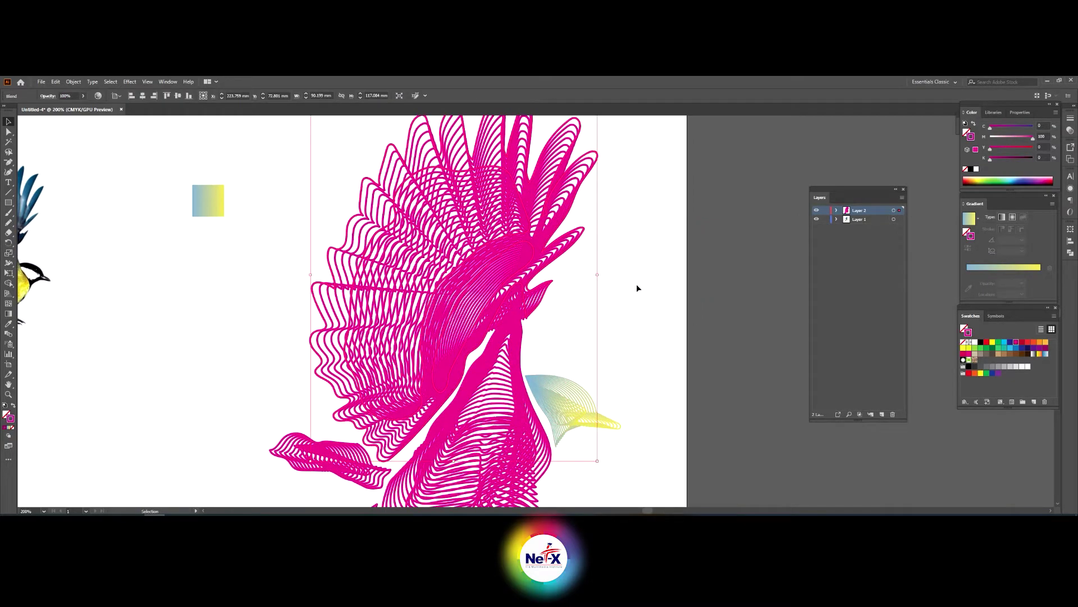
left_click(168, 82)
left_click(242, 404)
left_click(1020, 216)
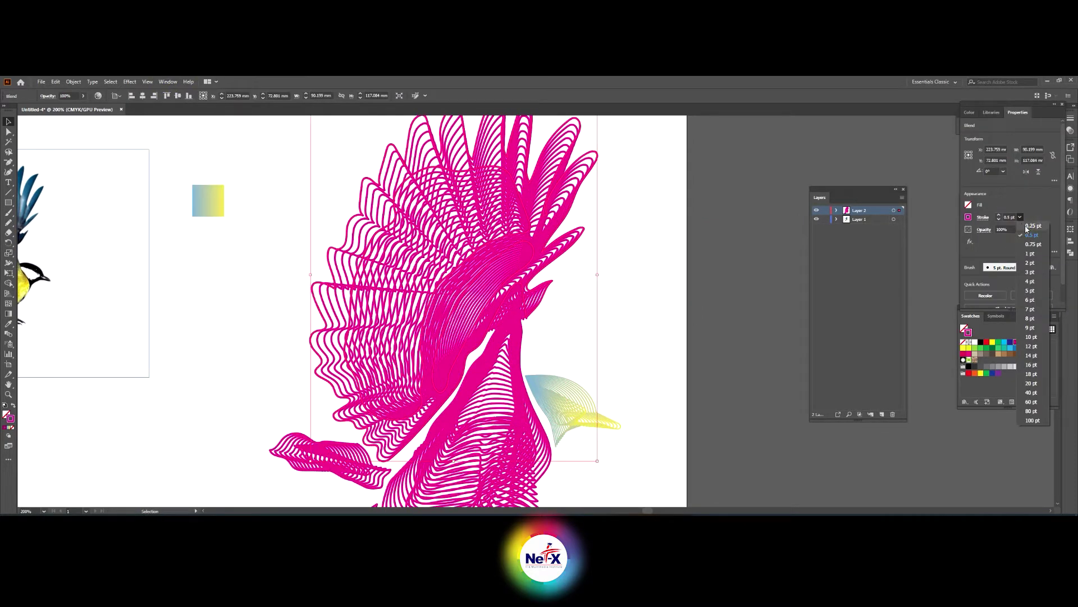
left_click(7, 429)
left_click_drag(533, 340, 608, 217)
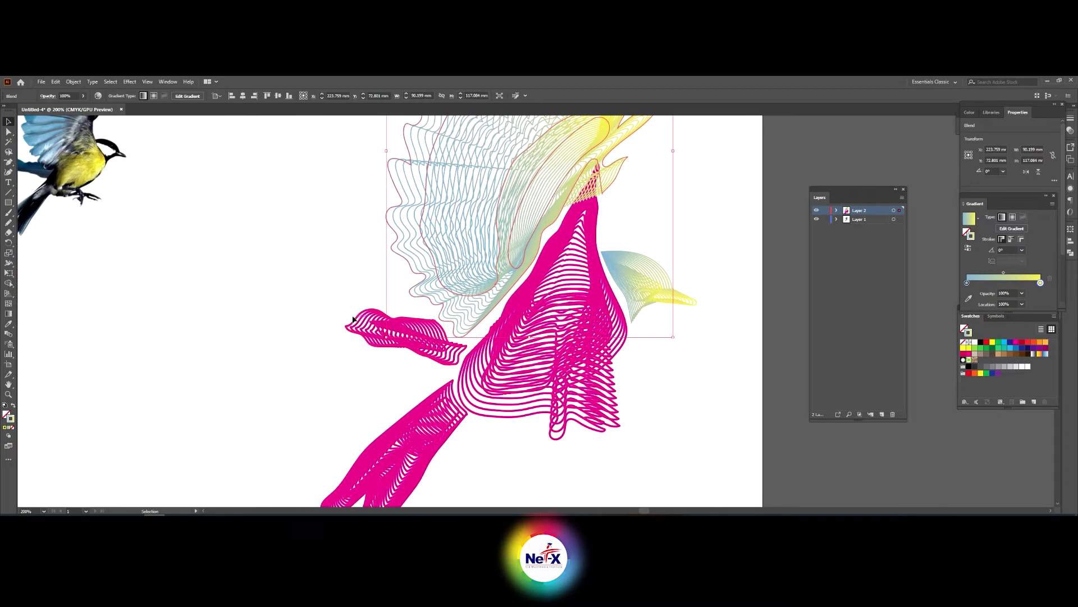
left_click(407, 342)
left_click(1020, 216)
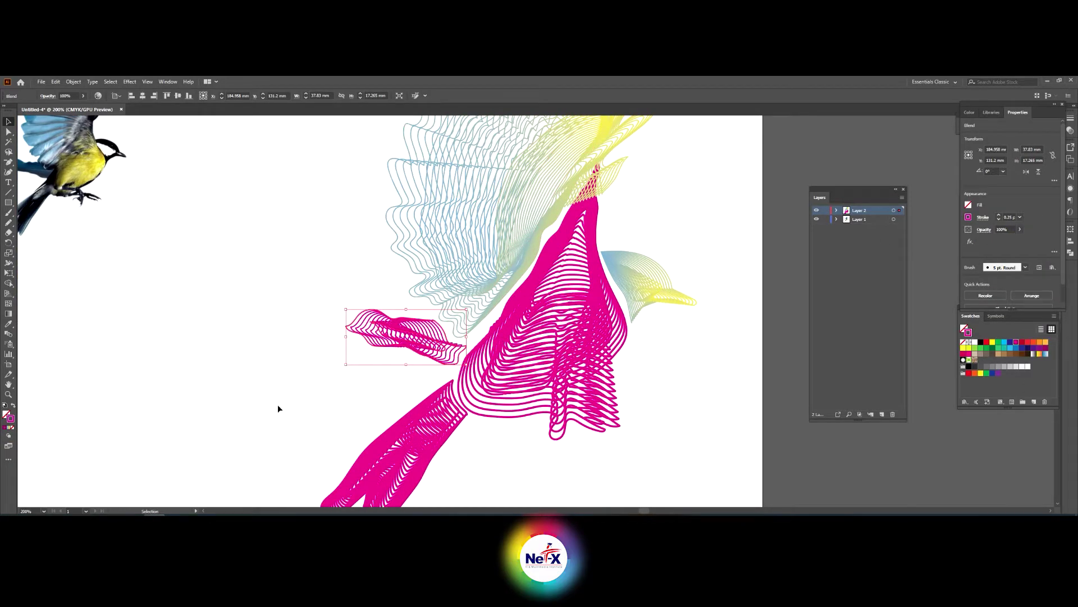
left_click(10, 429)
- Apply the 0.25 pt blue-yellow gradient stroke to the lower and upper pink blends
left_click(431, 452)
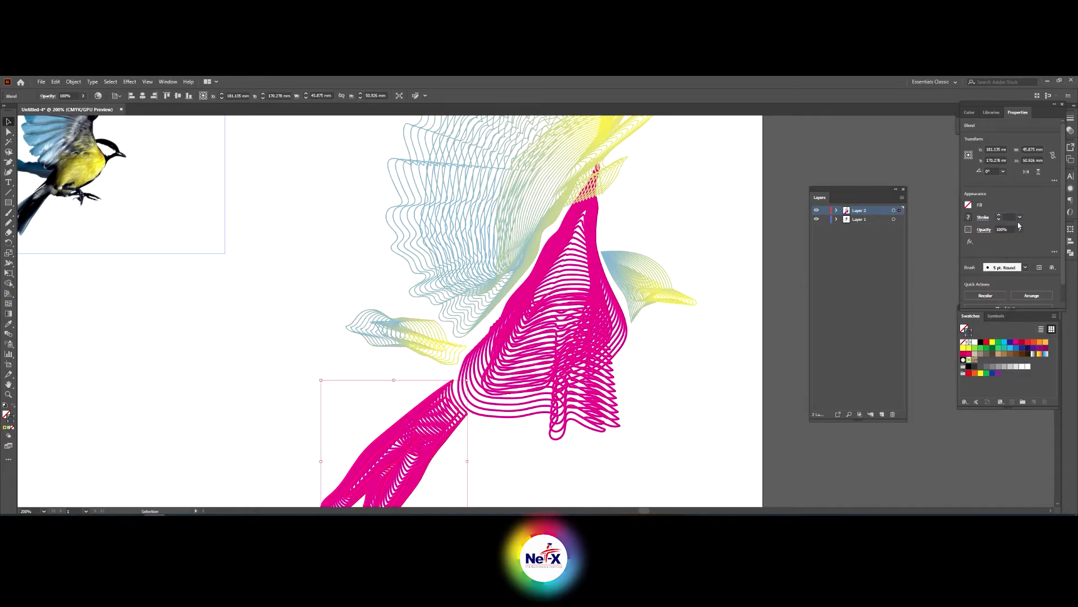
left_click(1020, 217)
left_click(9, 426)
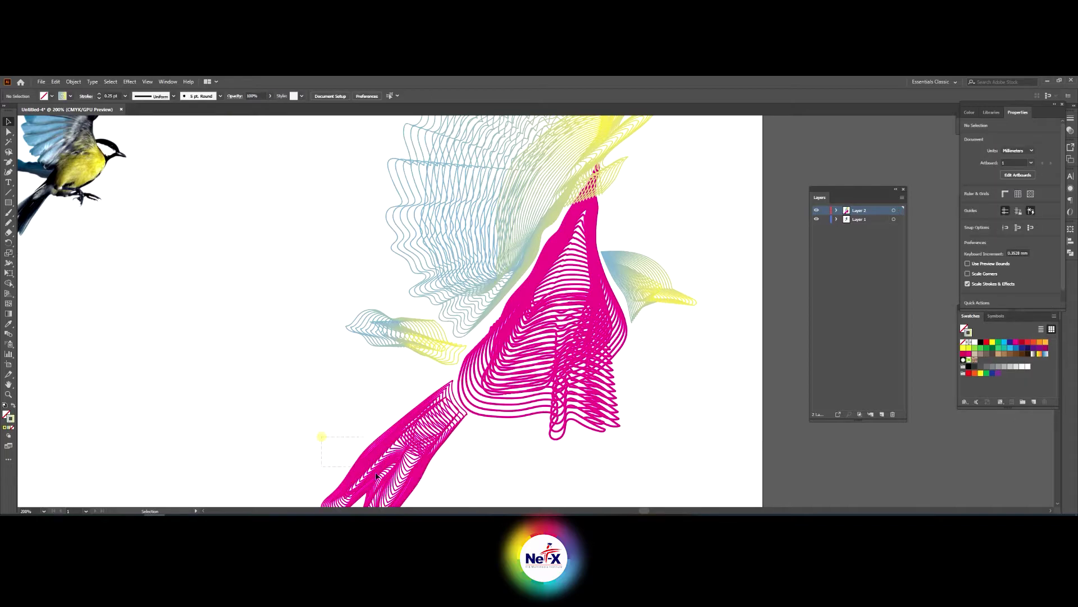
key("ctrl+z")
left_click(9, 428)
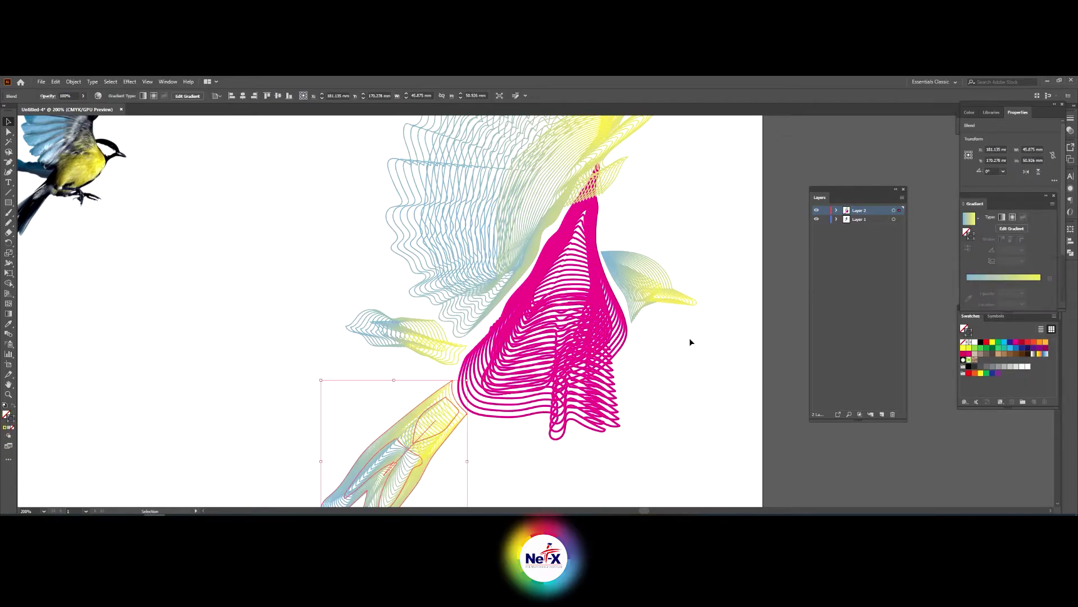
left_click(625, 406)
left_click(1020, 217)
left_click(9, 426)
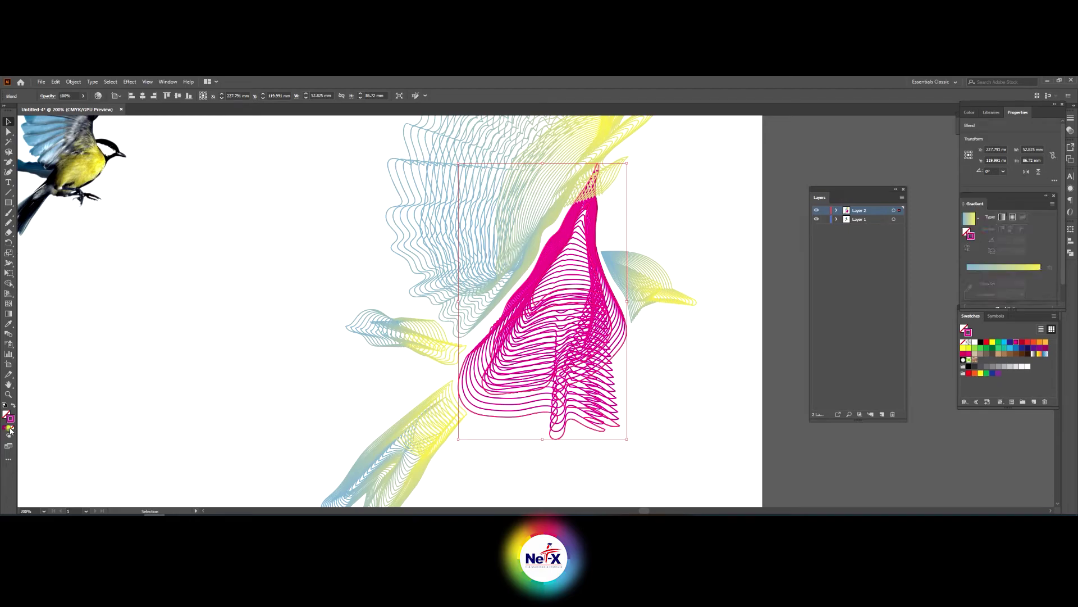
left_click(661, 389)
key("ctrl+1")
key("ctrl+minus")
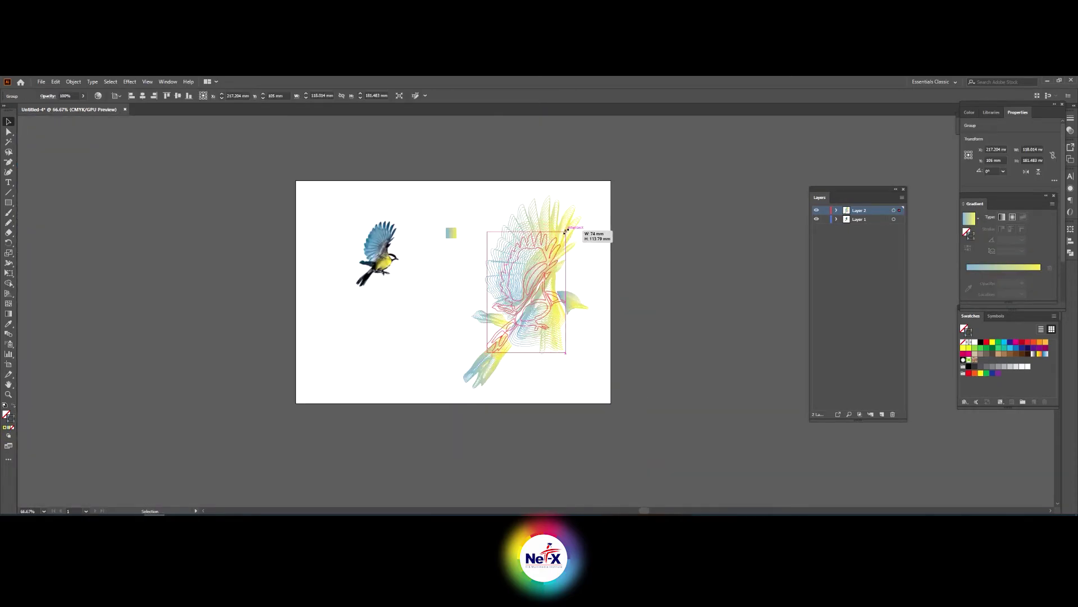
- Shrink the gradient line-art bird, shift the gradient square right and move the photo lower
left_click_drag(602, 228, 543, 324)
left_click(312, 443)
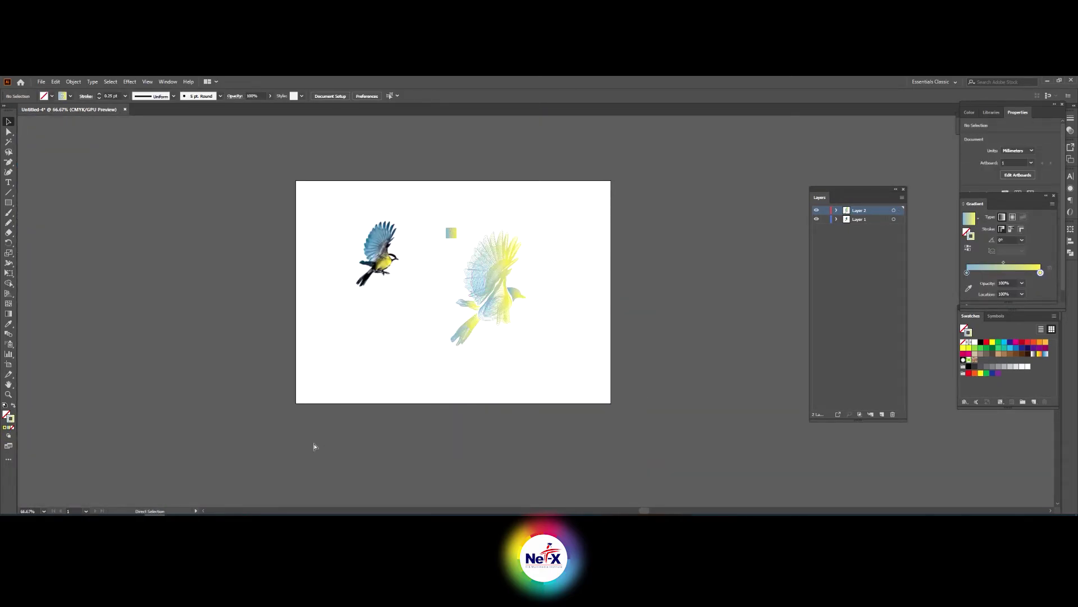
key("ctrl+plus")
key("ctrl+plus")
left_click_drag(351, 144, 649, 156)
left_click_drag(201, 214, 204, 320)
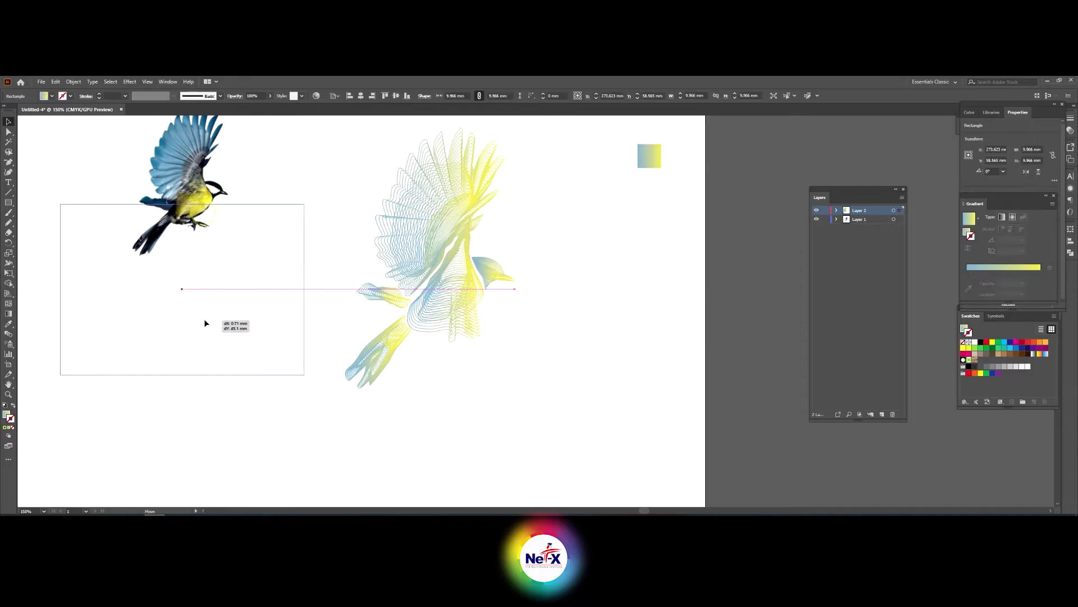
left_click(372, 238)
left_click_drag(509, 399, 514, 404)
key("ctrl+1")
- Hide the layer holding the reference photo and zoom in on the line-art bird
left_click(431, 342)
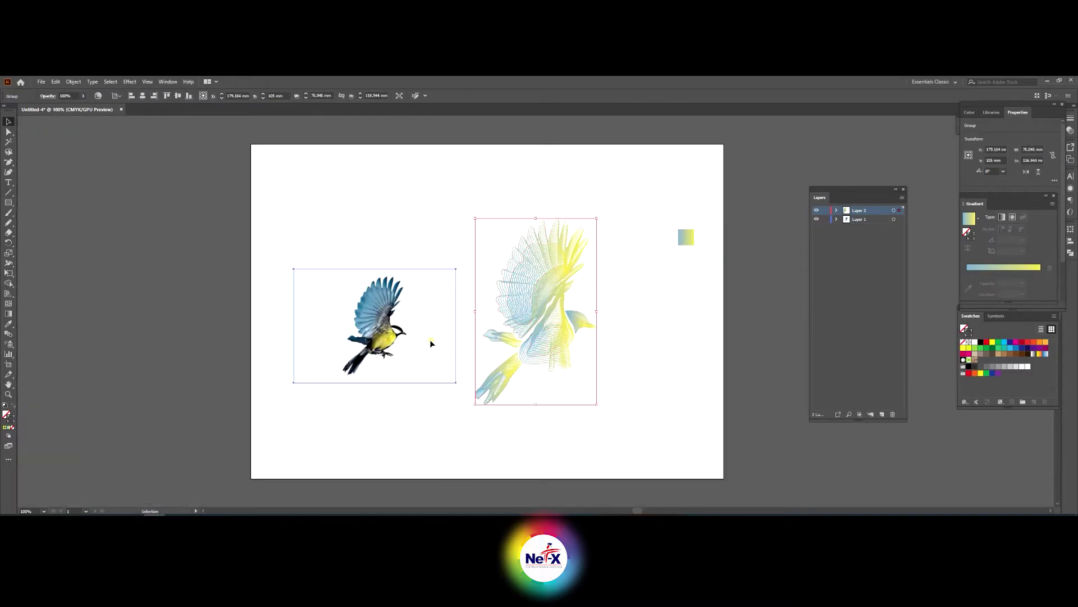
left_click(815, 219)
left_click(684, 241)
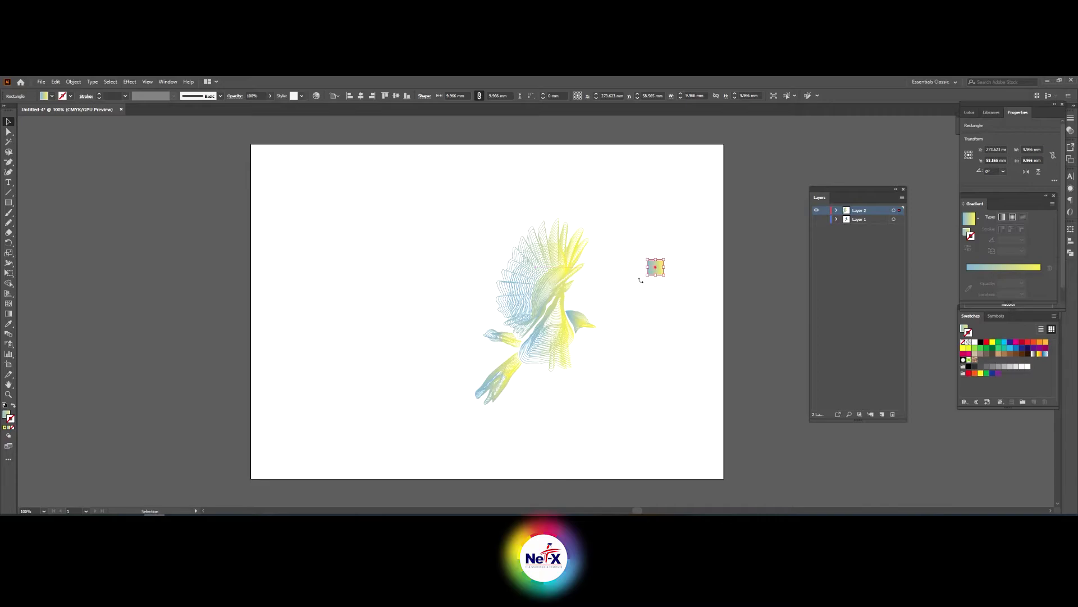
key("a")
left_click(498, 335)
key("ctrl+equal")
key("ctrl+equal")
left_click(664, 389)
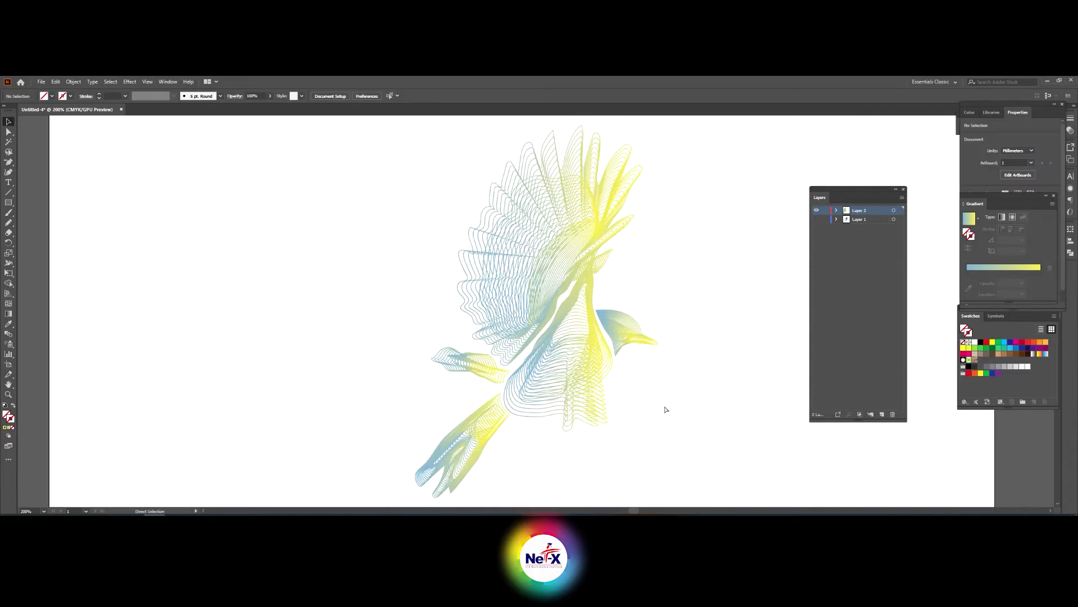
- Inspect the whole bird, briefly showing the photo layer again before hiding it
scroll(657, 387, "down", 2)
scroll(644, 438, "up", 2)
scroll(668, 337, "down", 3)
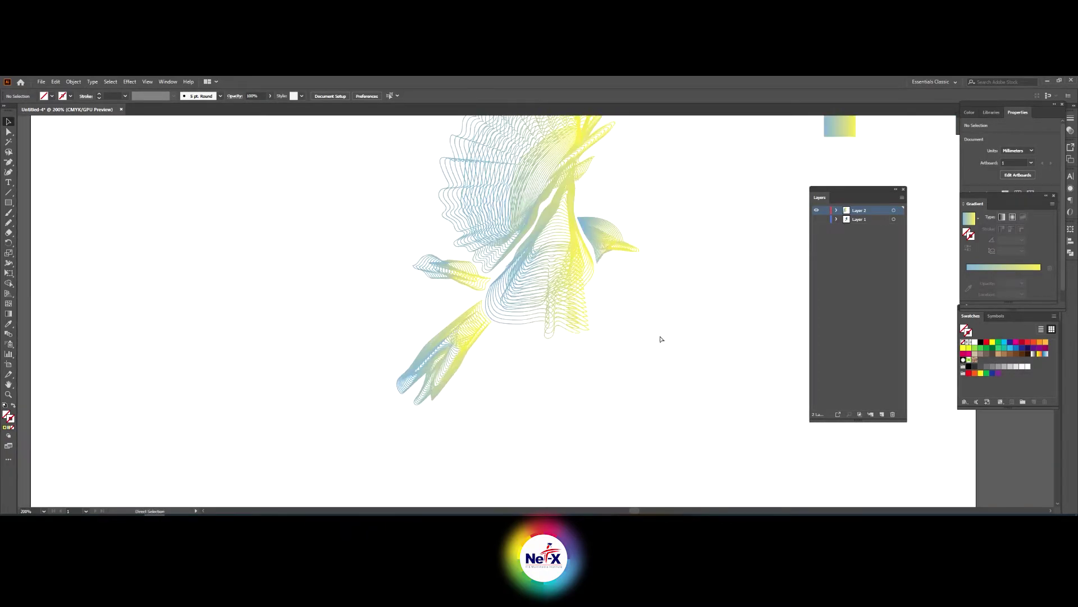
key("ctrl+minus")
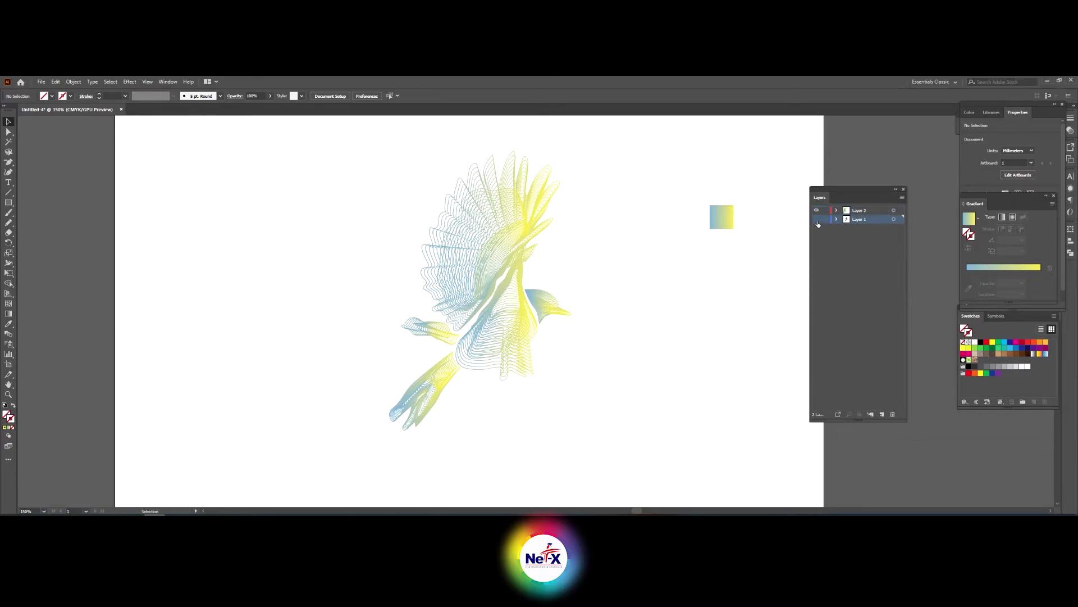
left_click(816, 219)
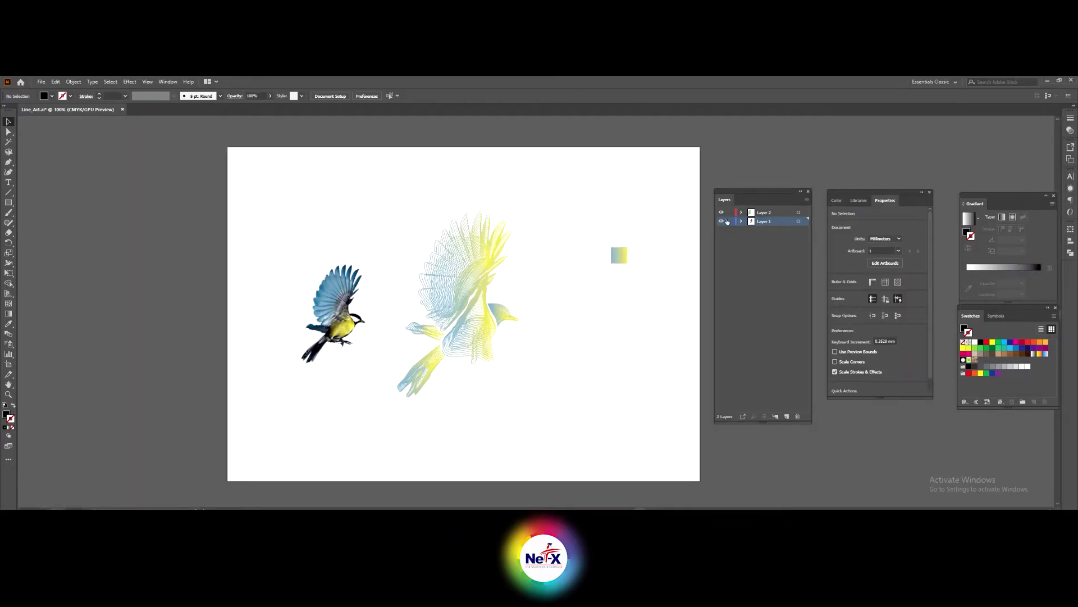
left_click(721, 221)
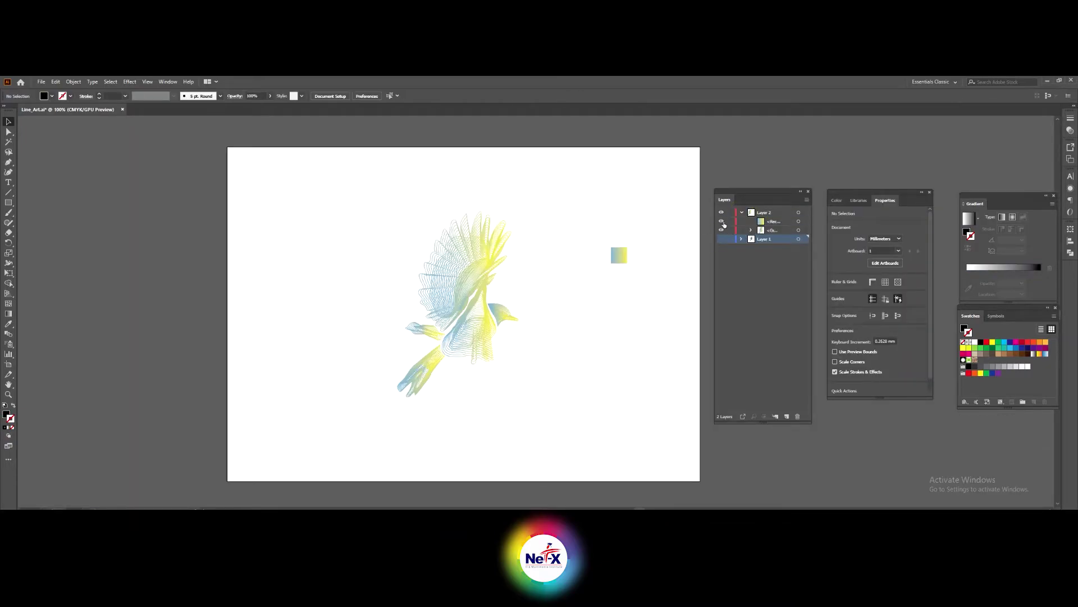
- Create Layer 3 for the background, choose the Rectangle tool and set a black fill
left_click(798, 212)
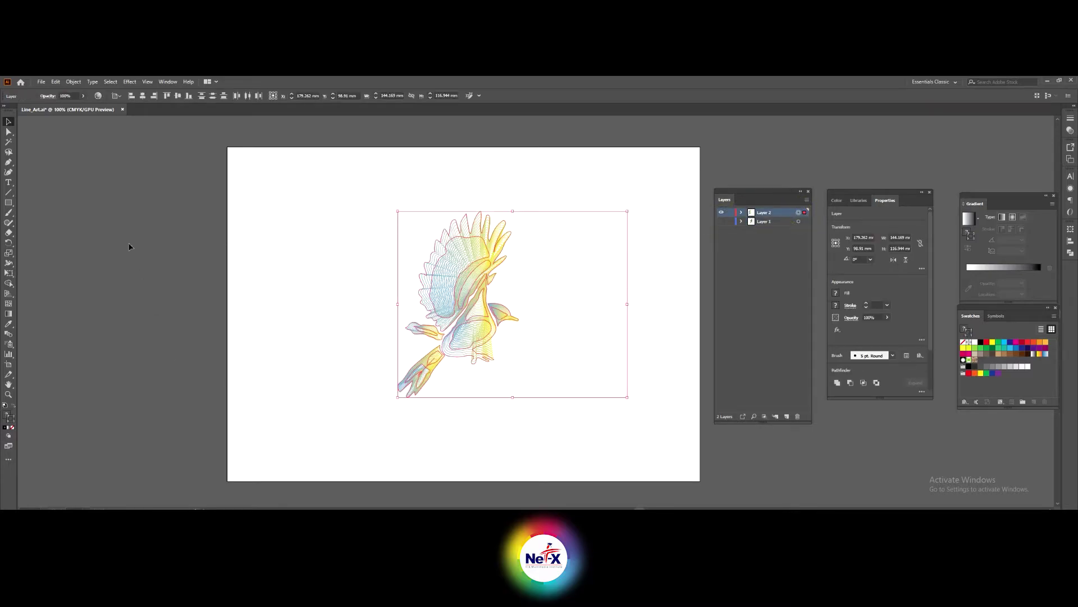
left_click(786, 416)
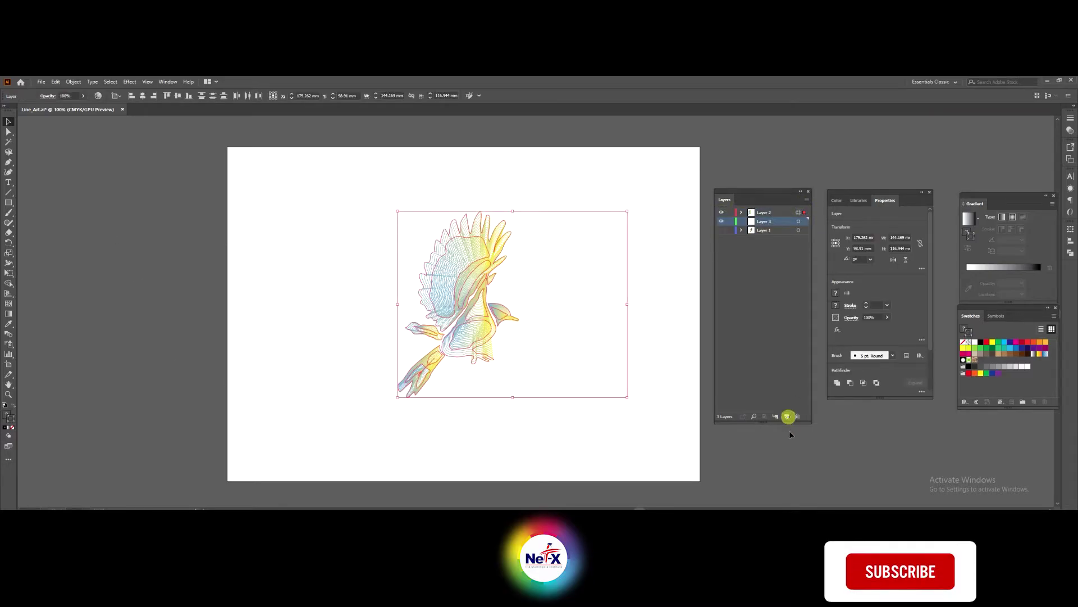
left_click(65, 222)
left_click(8, 202)
left_click(6, 430)
left_click(289, 193)
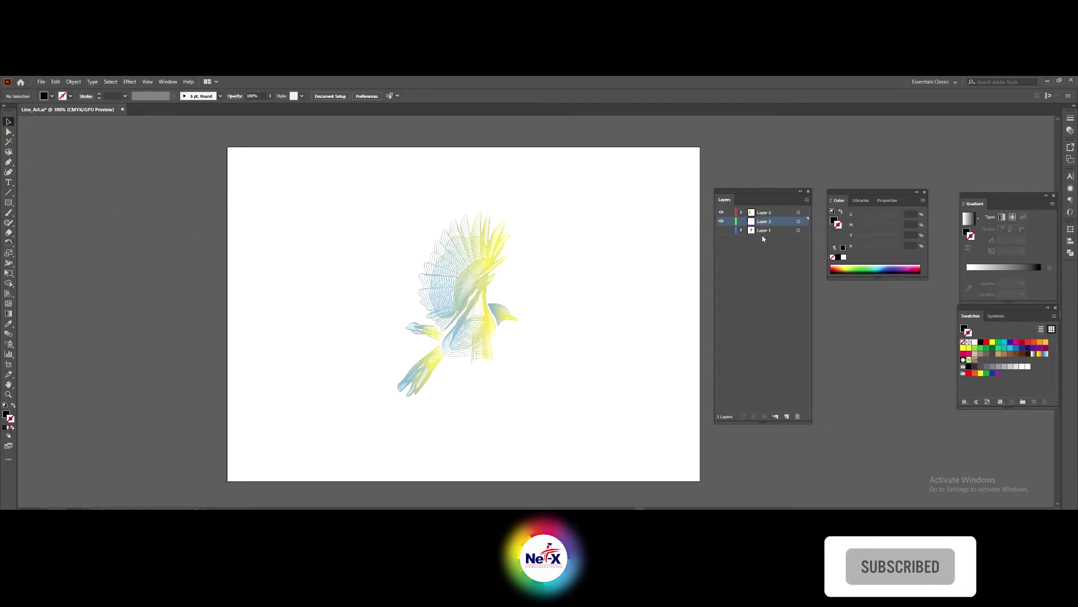
left_click(799, 222)
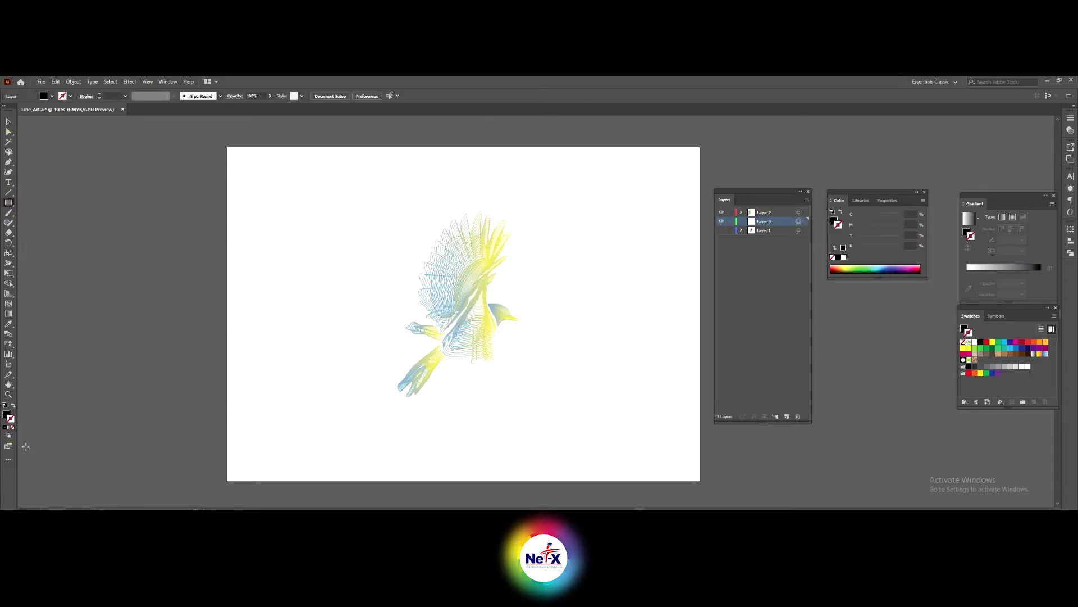
left_click(11, 411)
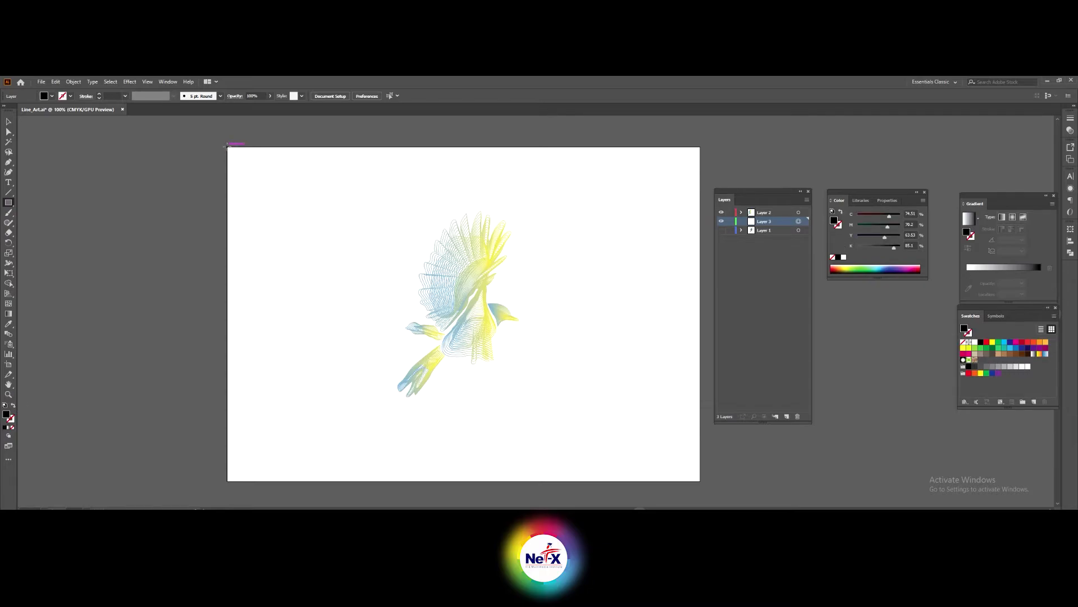
- Draw a black rectangle covering the whole artboard and lock Layer 3
left_click_drag(228, 147, 701, 481)
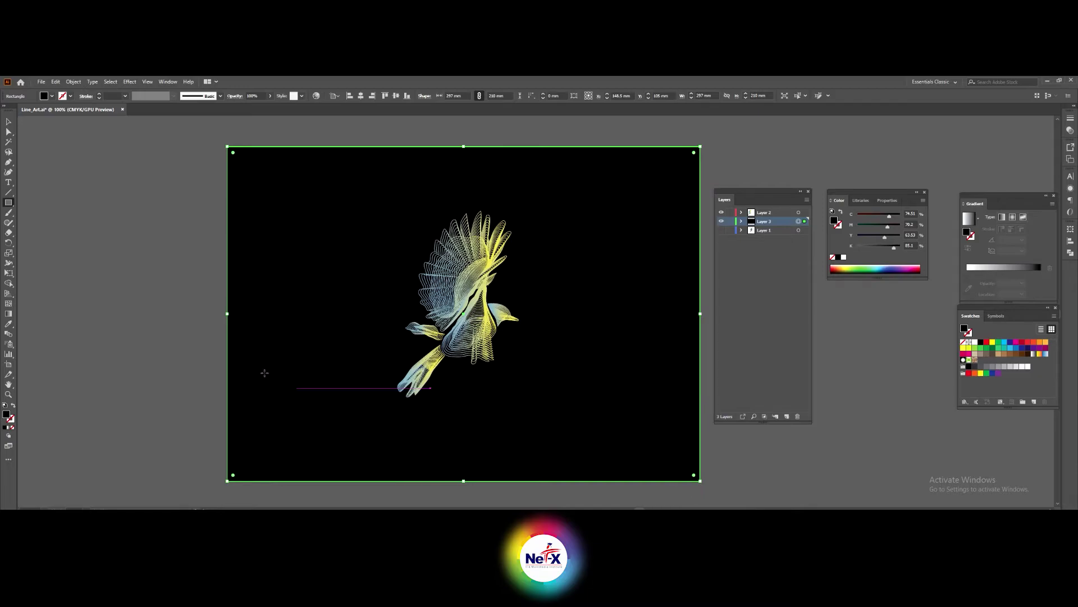
left_click(7, 123)
left_click(732, 462)
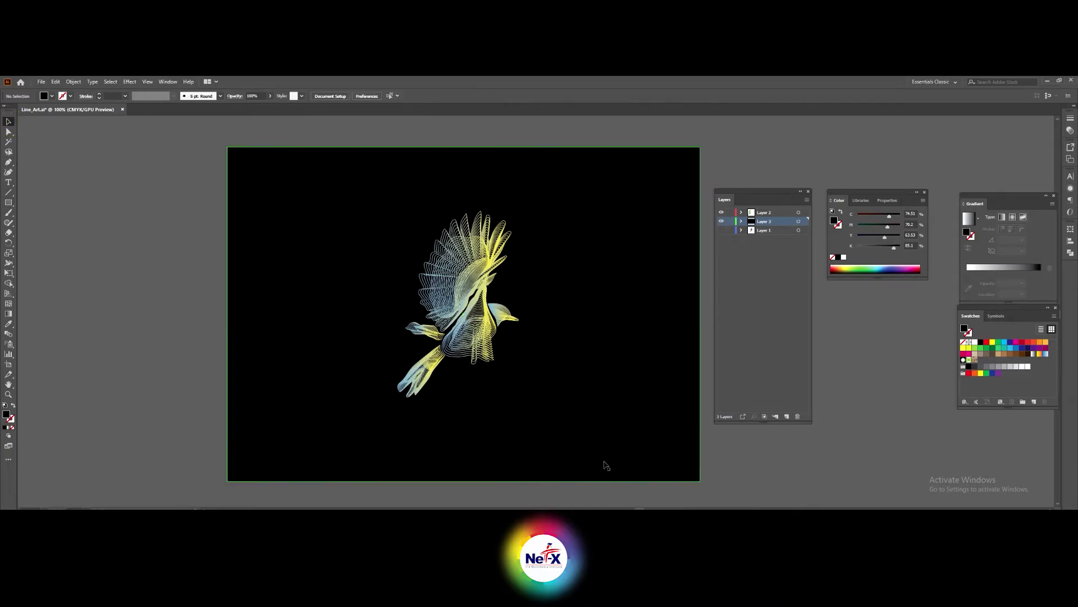
key("ctrl+equal")
left_click(552, 399)
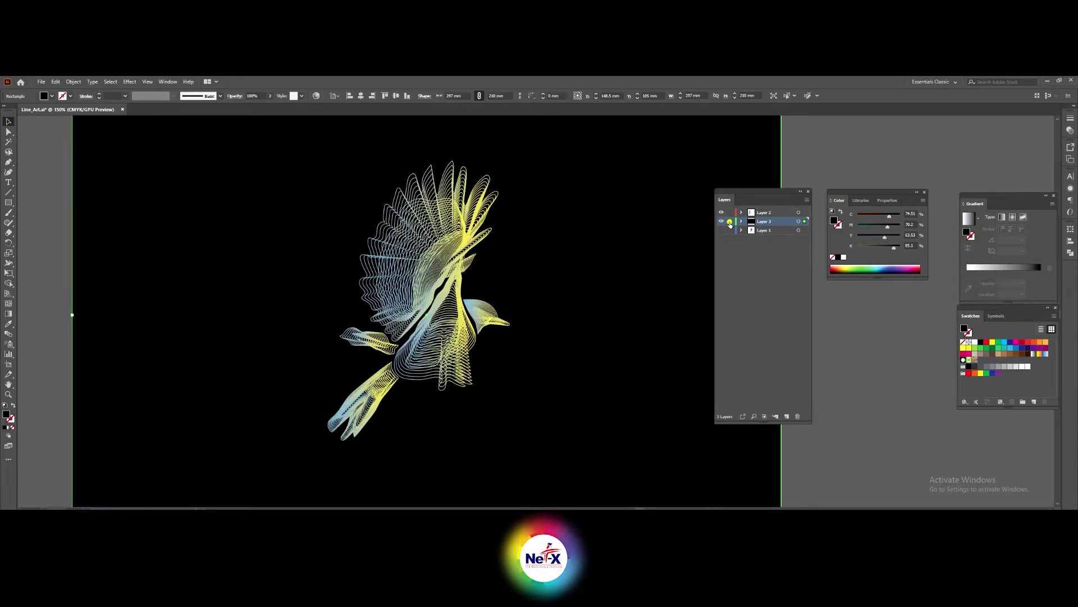
left_click(730, 221)
- Ungroup all of Layer 2's bird artwork and select the wing blend
left_click(758, 212)
left_click(798, 212)
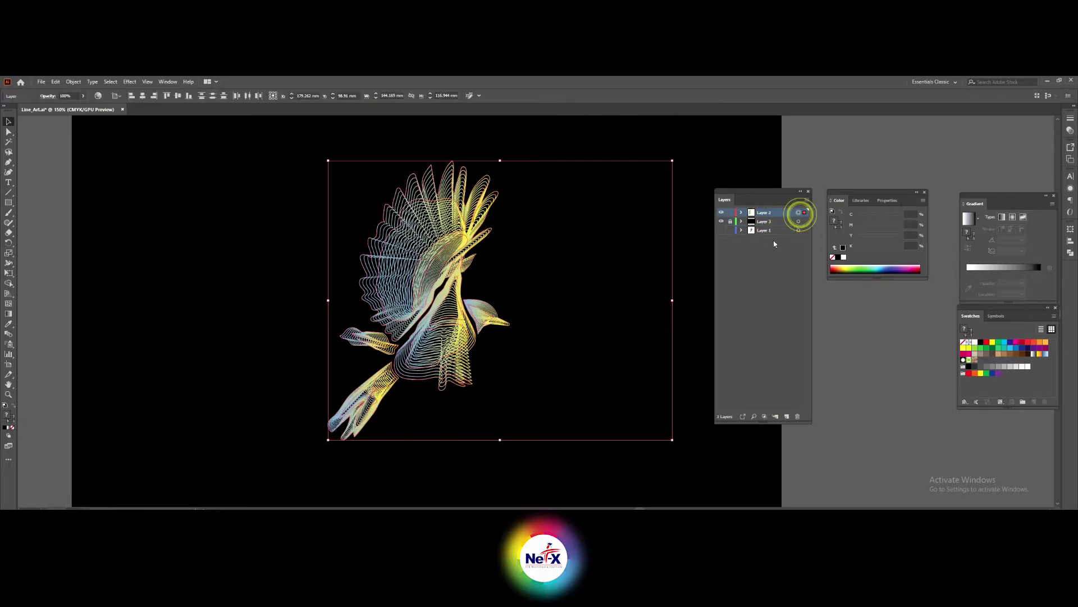
left_click(73, 82)
left_click(97, 131)
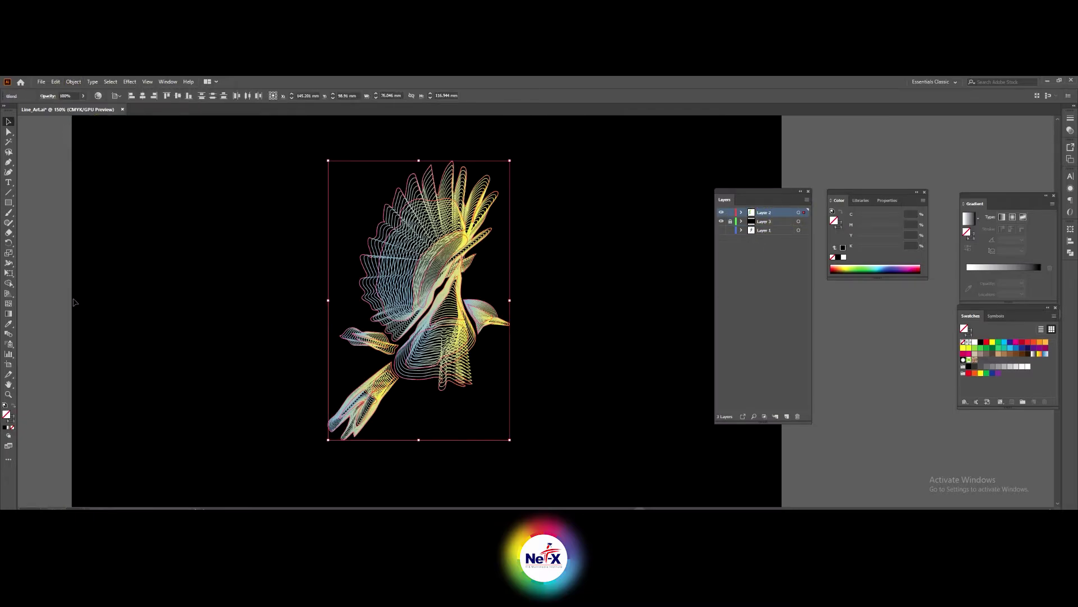
left_click(346, 213)
left_click(451, 264)
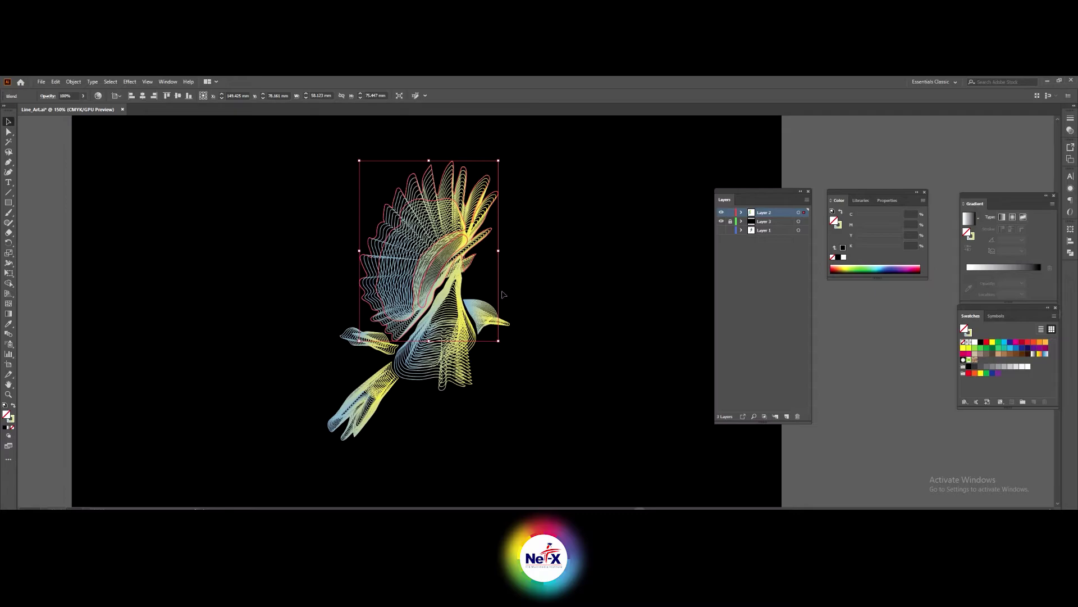
- Give the wing blend a gradient running from red-orange to yellow
left_click(8, 427)
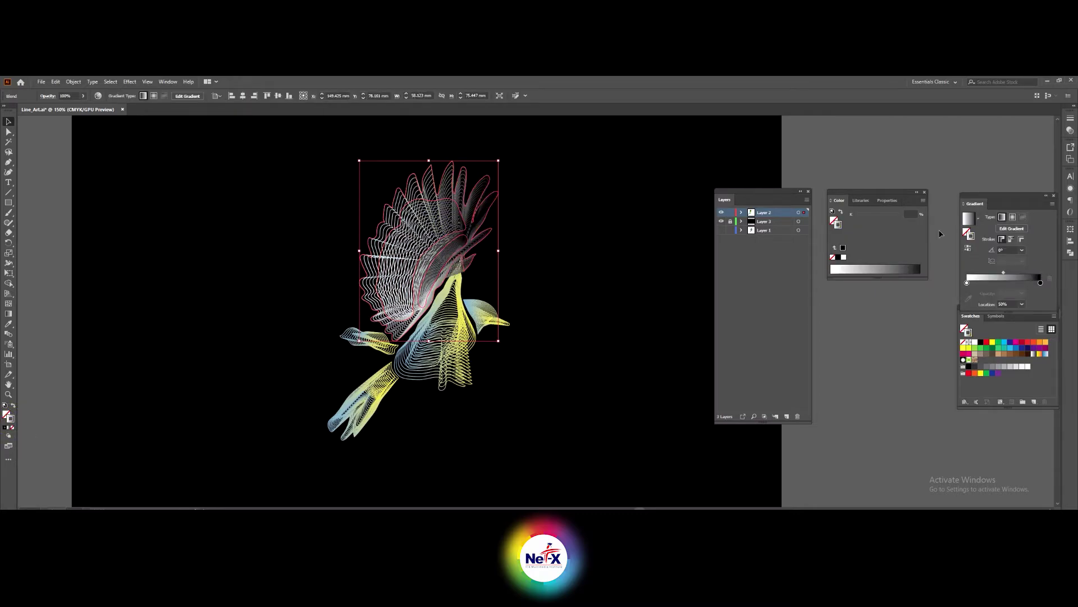
double_click(967, 283)
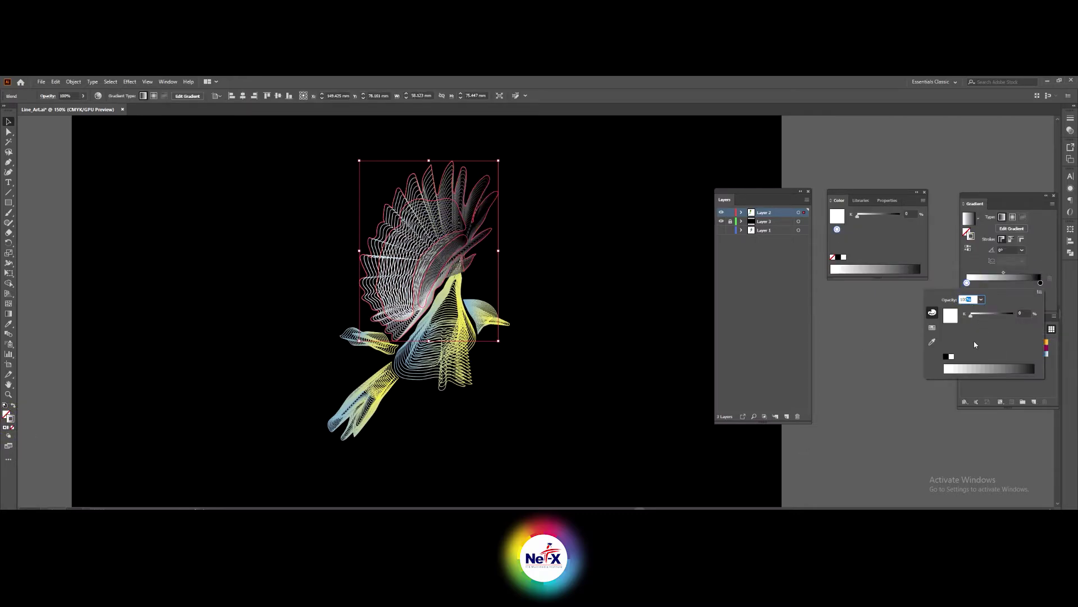
left_click(932, 328)
left_click(1005, 312)
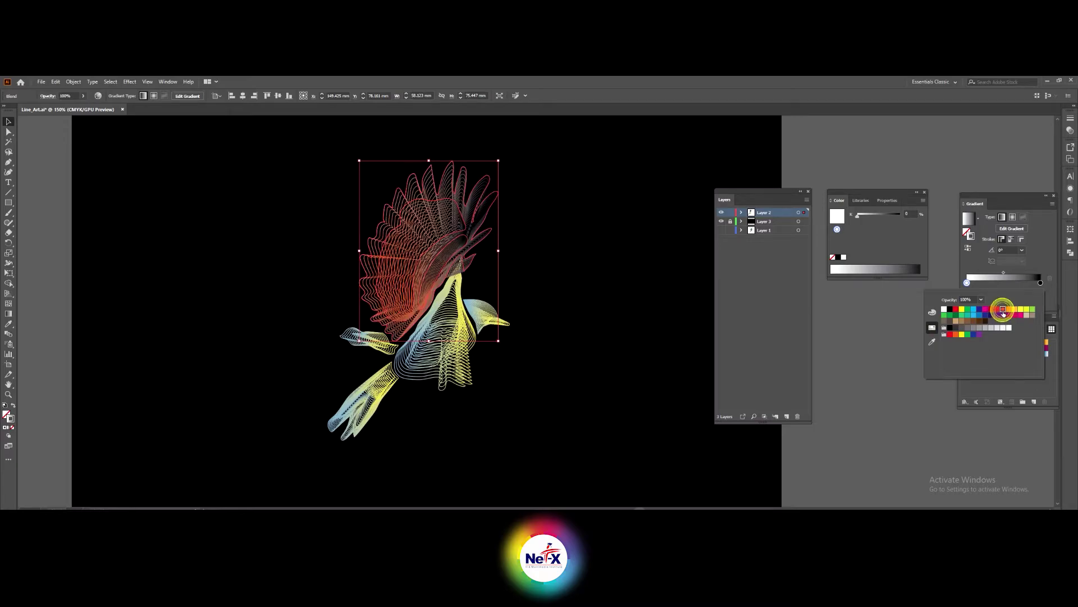
double_click(1040, 284)
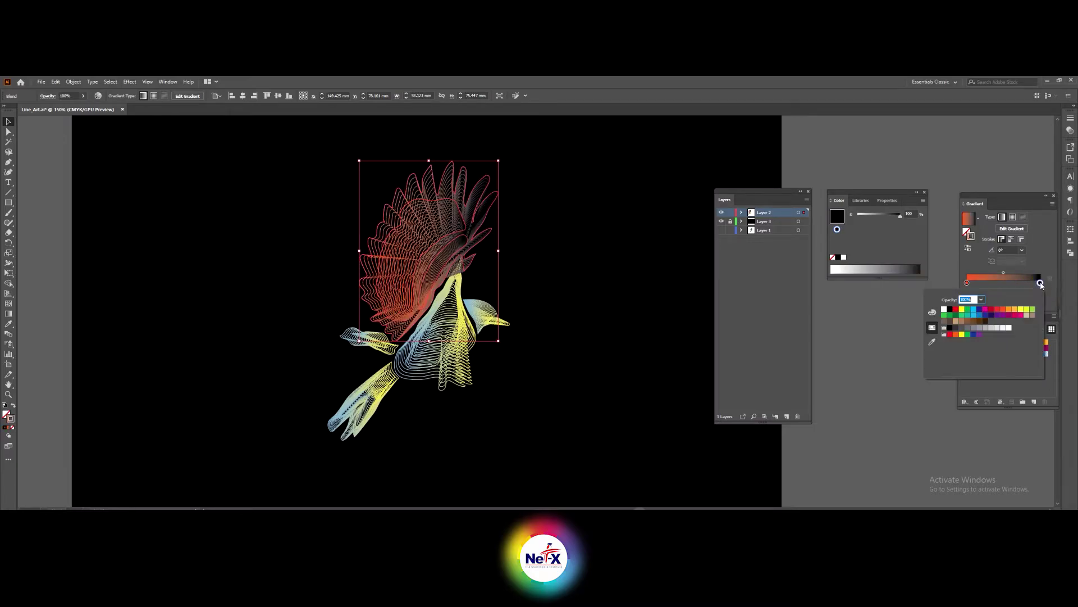
left_click(1022, 313)
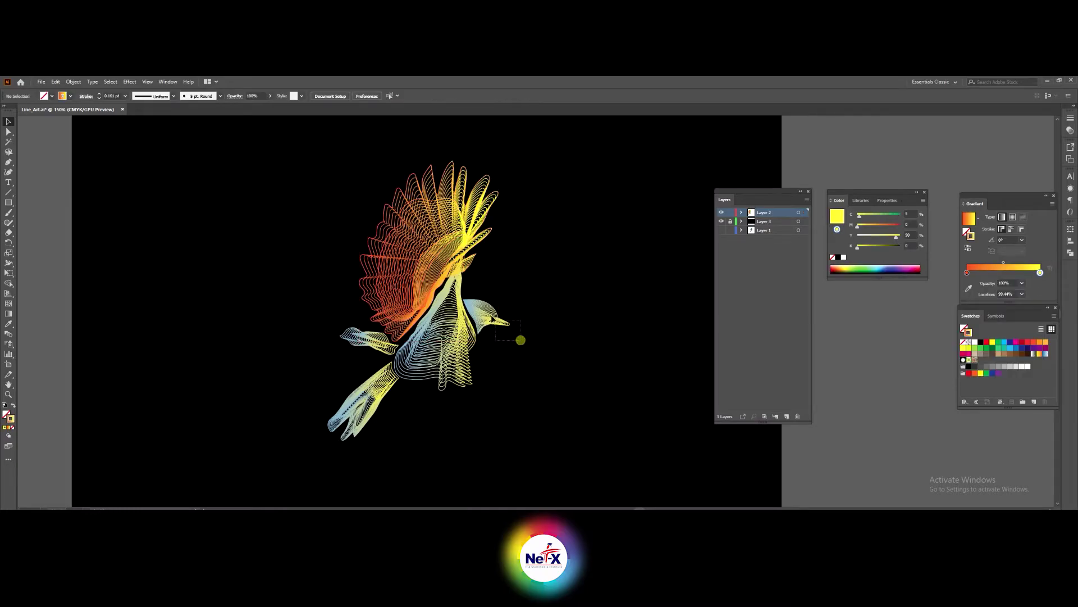
- Compare the head and wing gradients and dock the Color panel with the Gradient panel
left_click(487, 312)
left_click(490, 255)
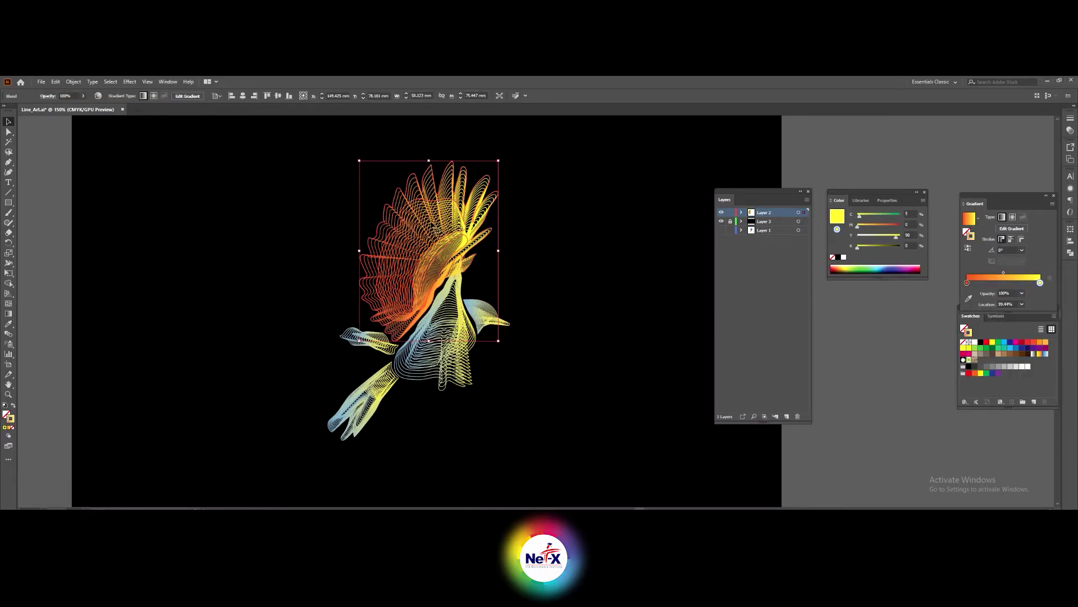
left_click_drag(869, 195, 990, 111)
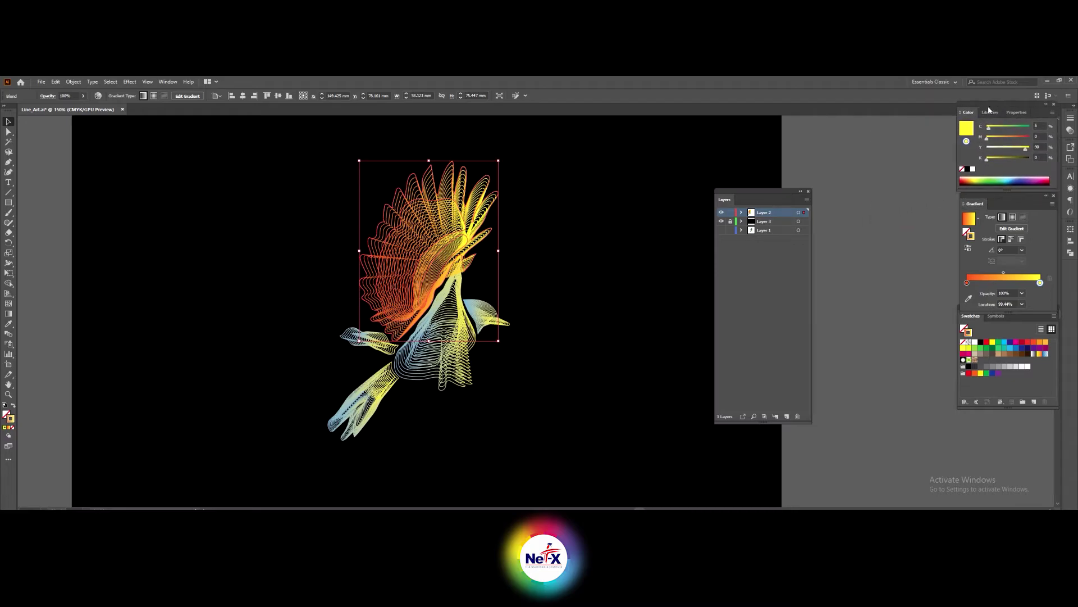
left_click(168, 82)
- Show Properties and copy the wing's orange-red gradient onto the body and tail blends
left_click(208, 396)
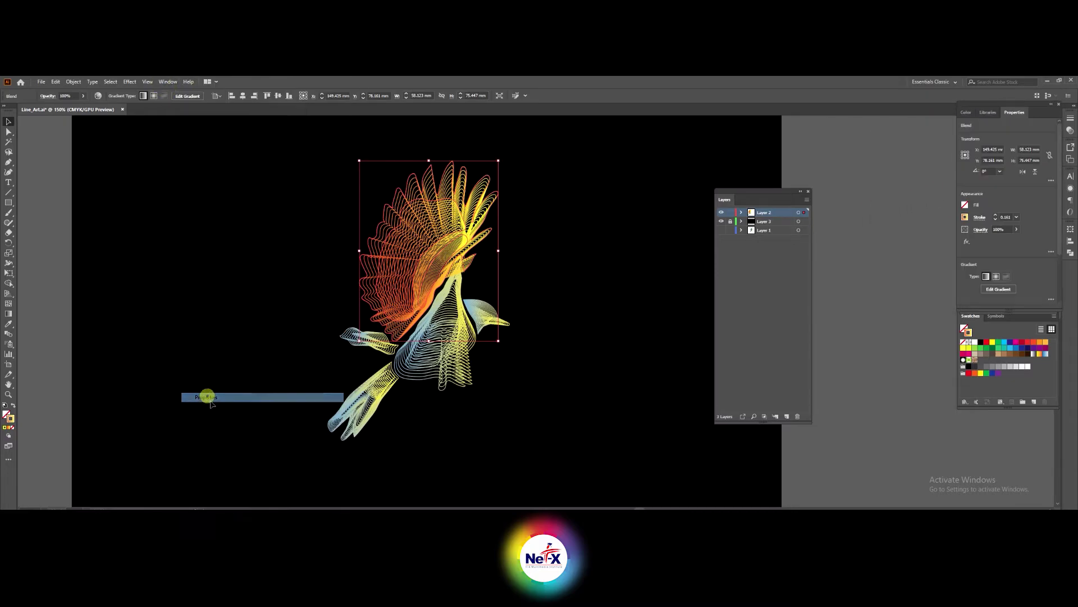
mouse_move(517, 337)
left_mouse_down()
mouse_move(474, 306)
mouse_move(484, 318)
left_mouse_up()
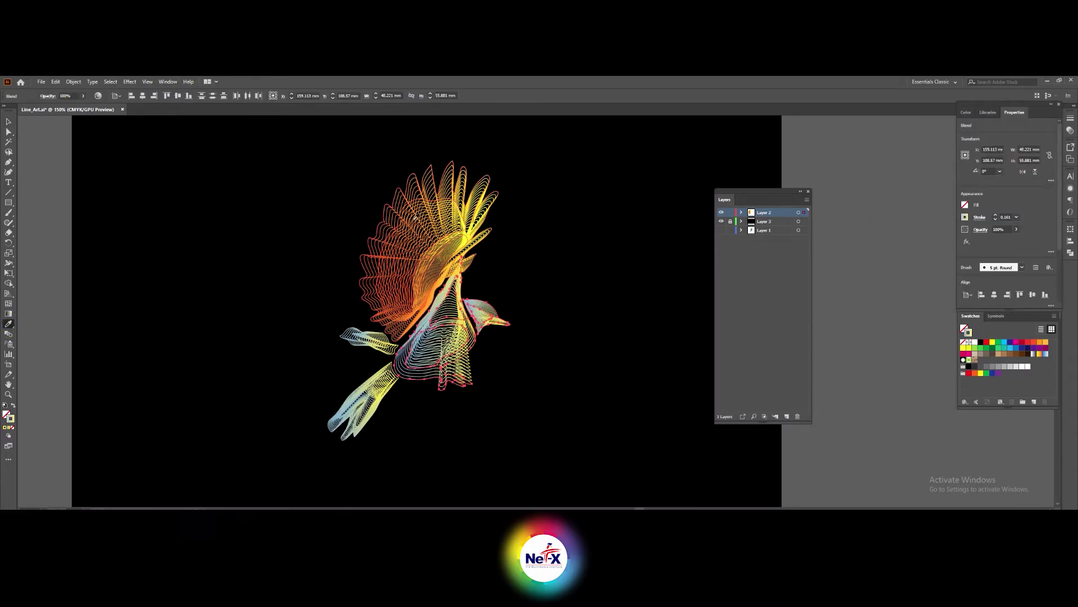
left_click(414, 226)
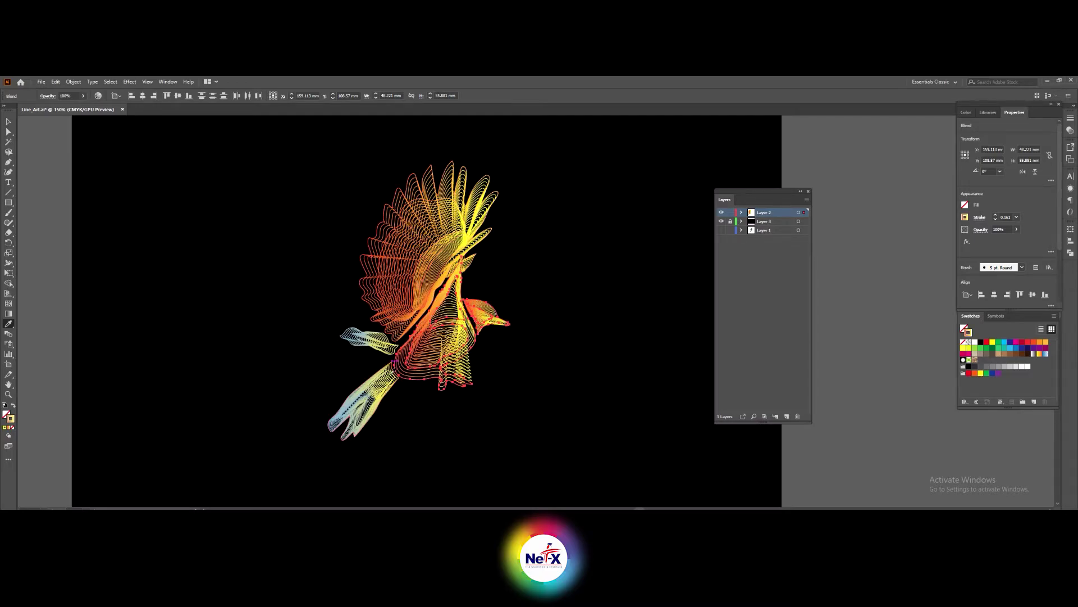
left_click(365, 402, "ctrl")
left_click(410, 302)
left_click(404, 303)
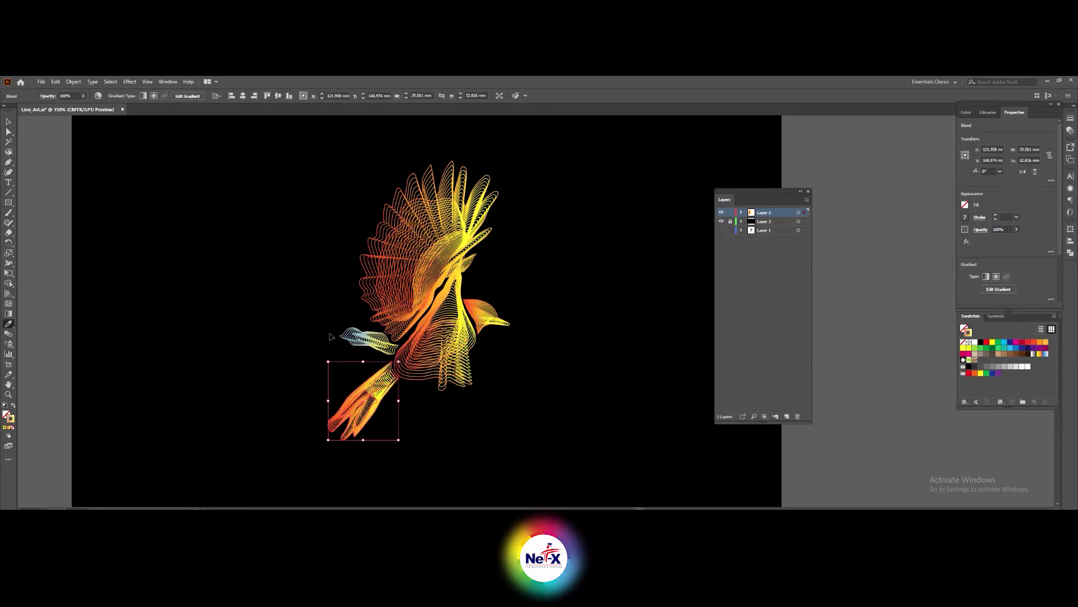
- Recolour the small neck blend to match, then deselect and zoom out to the artboard
left_click(368, 342, "ctrl")
left_click(393, 297)
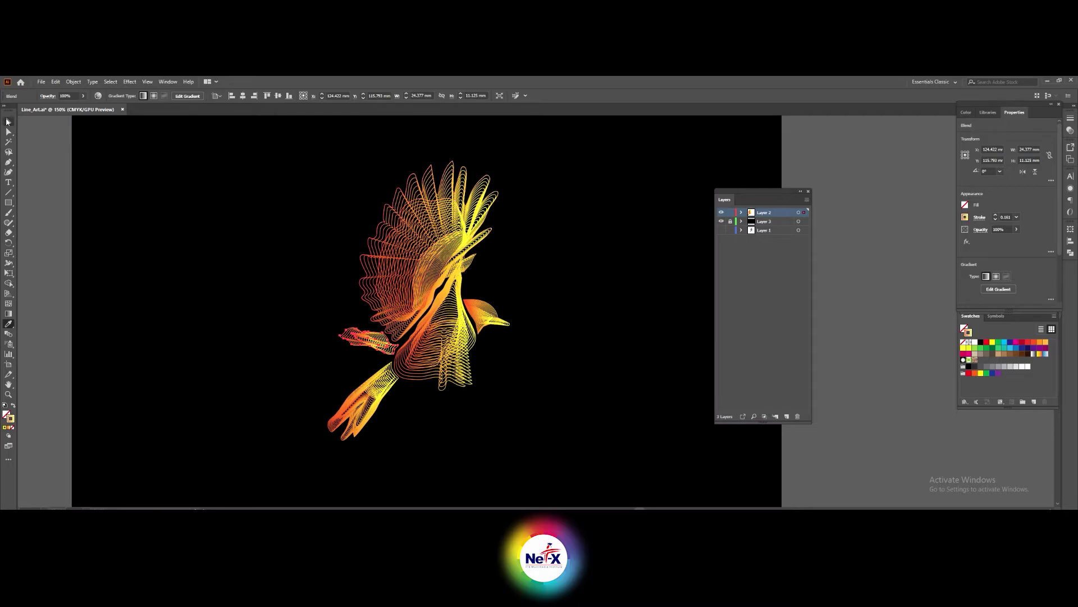
left_click_drag(770, 197, 849, 192)
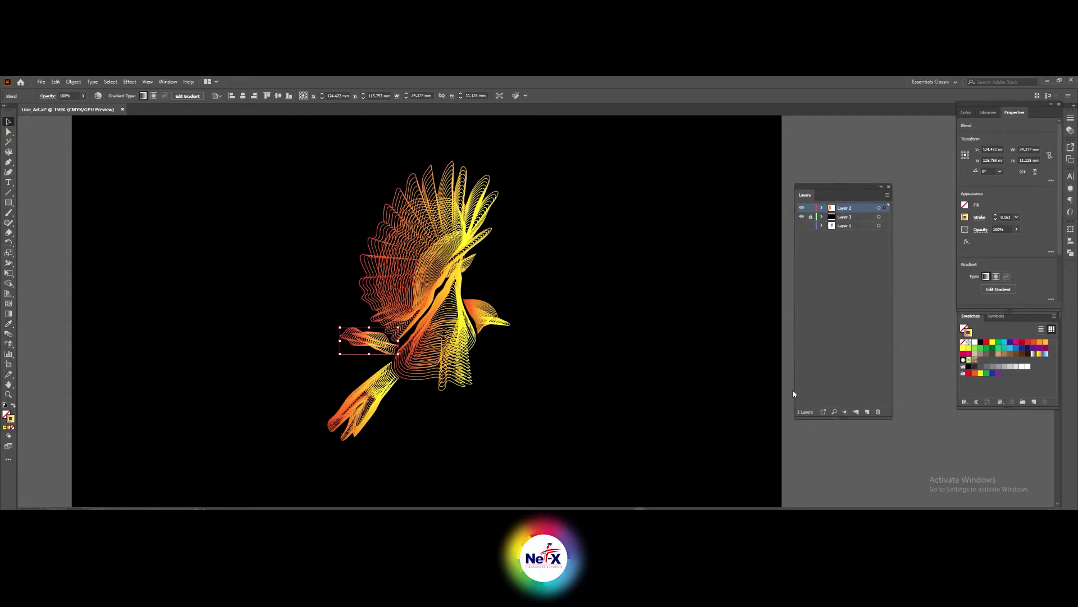
left_click(791, 416)
key("ctrl+minus")
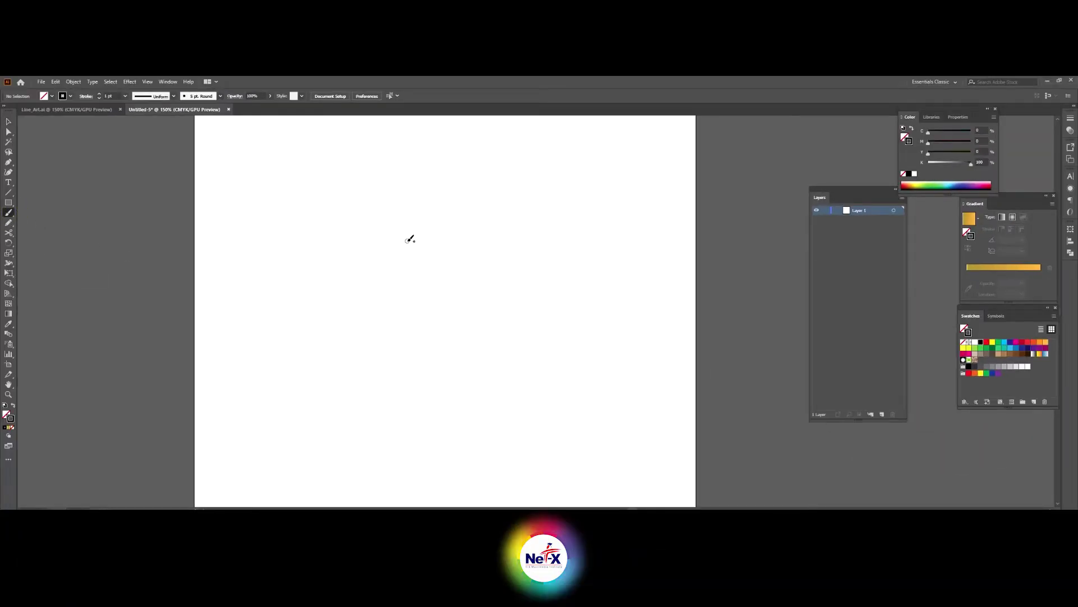
- Draw the curved bowl of the G and a short horizontal crossbar
left_click_drag(435, 278, 450, 324)
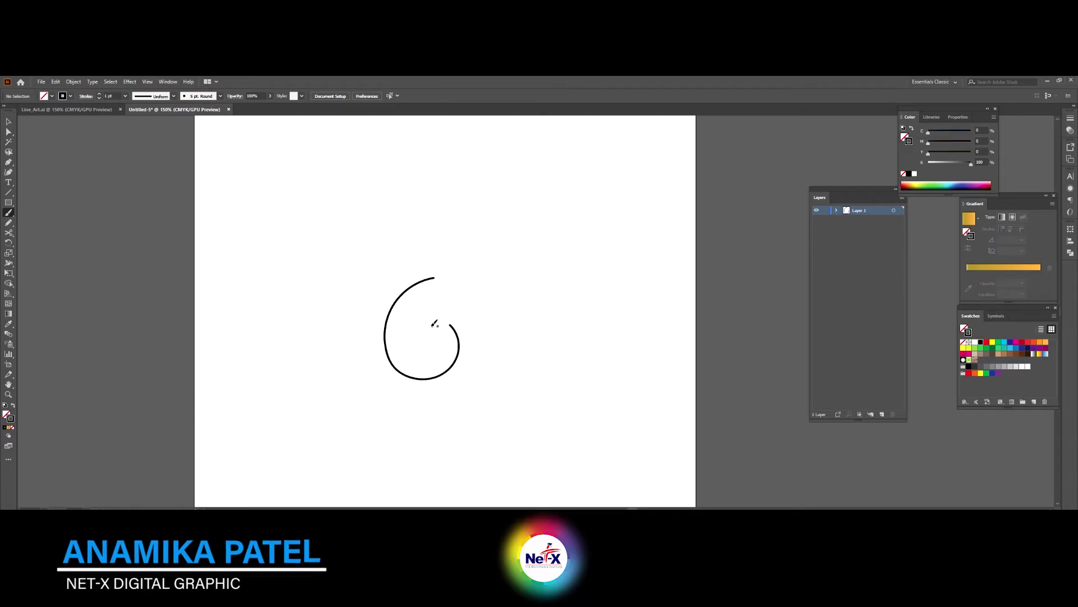
key("ctrl+z")
left_click_drag(431, 324, 488, 324)
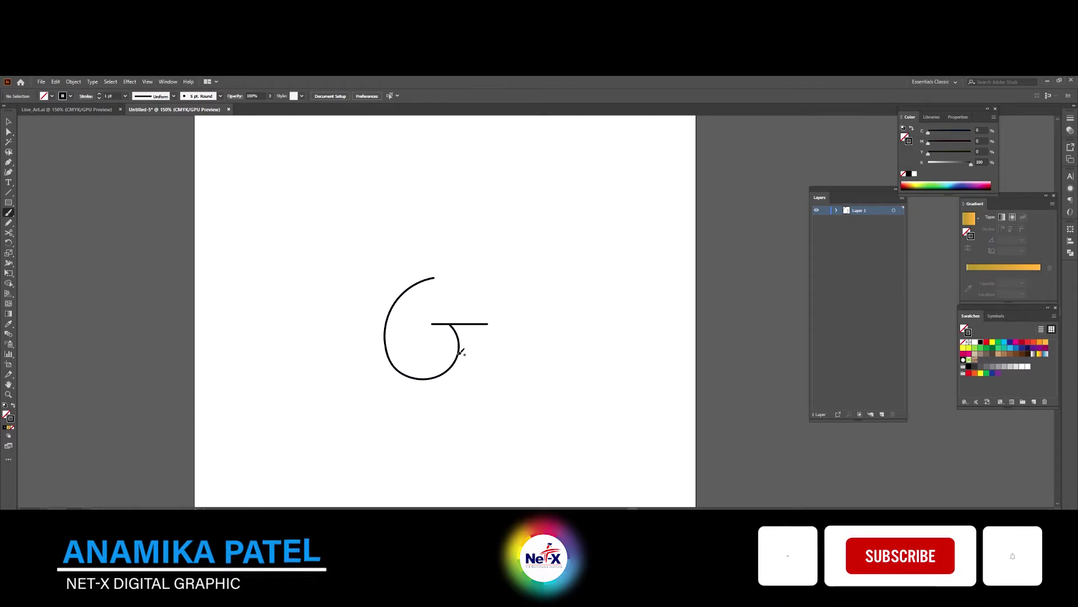
key("v")
left_click(458, 352)
left_click(472, 324)
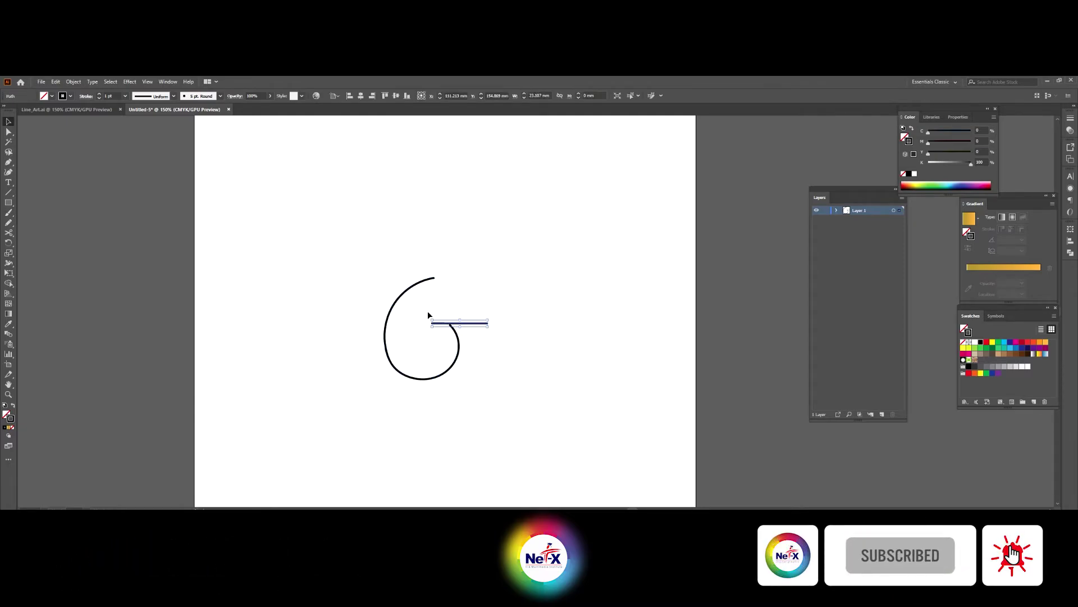
left_click(456, 288)
left_click(434, 279)
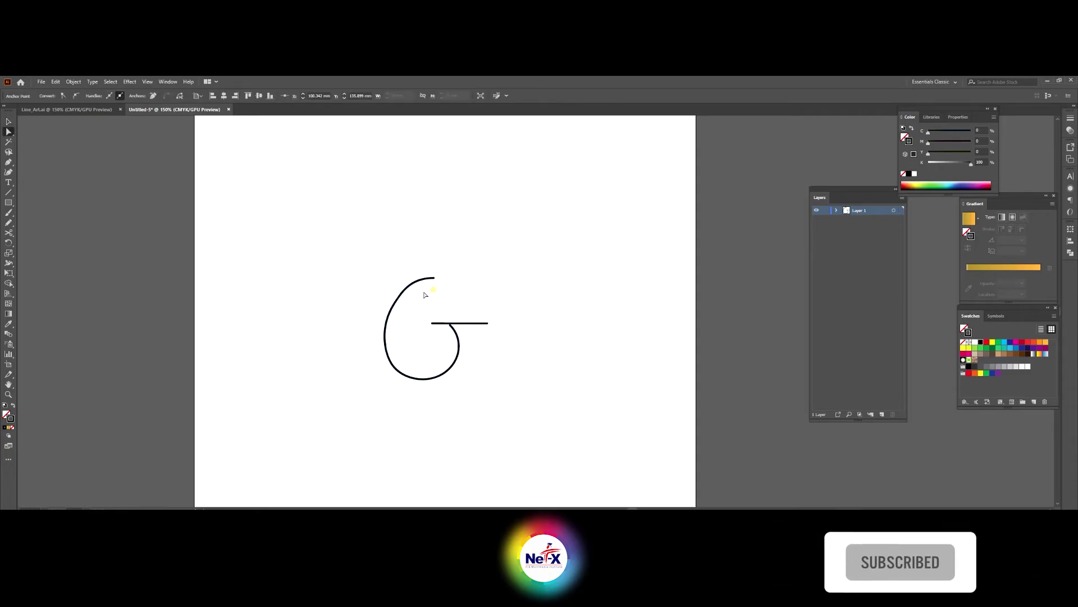
- Smooth the left side of the G curve by adjusting its anchor
left_click(425, 280)
scroll(425, 281, "up", 1)
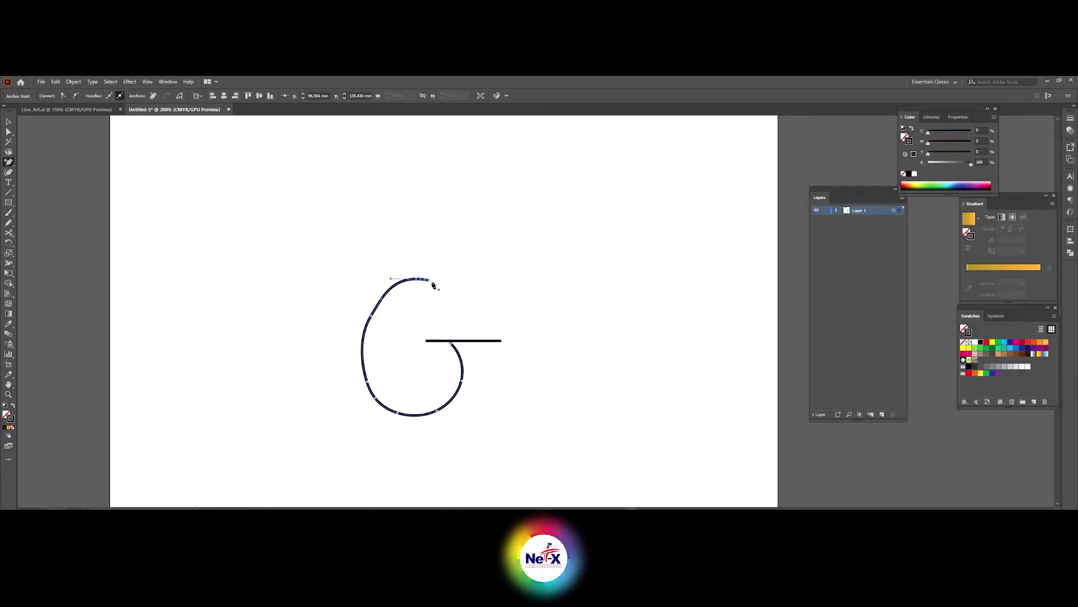
left_click(430, 285)
key("p")
left_click_drag(376, 284, 358, 284)
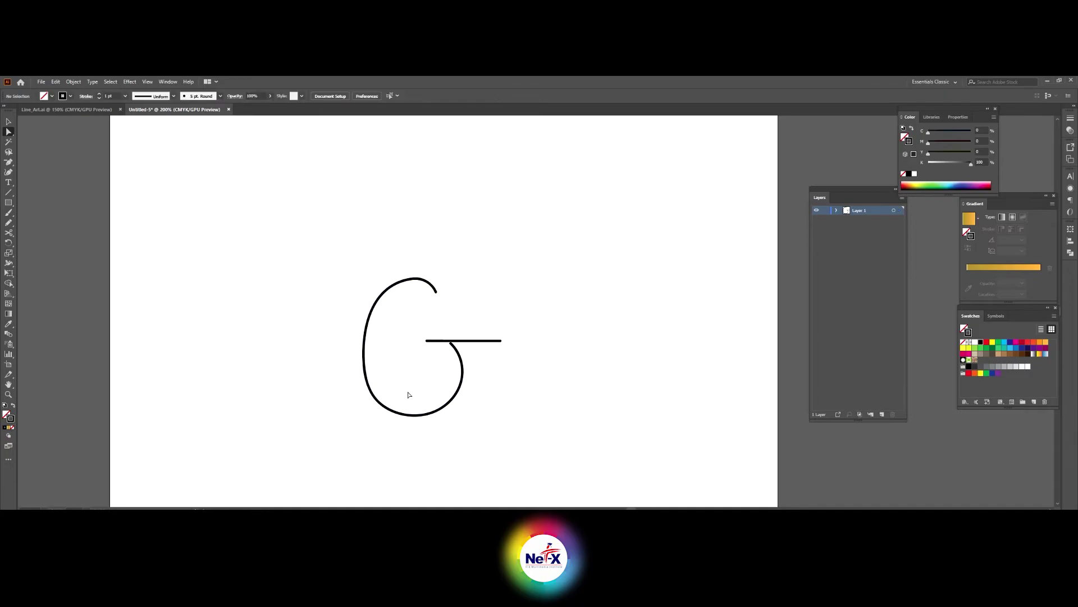
- Select the whole G drawing and move it toward the left of the page
left_click_drag(8, 222, 34, 230)
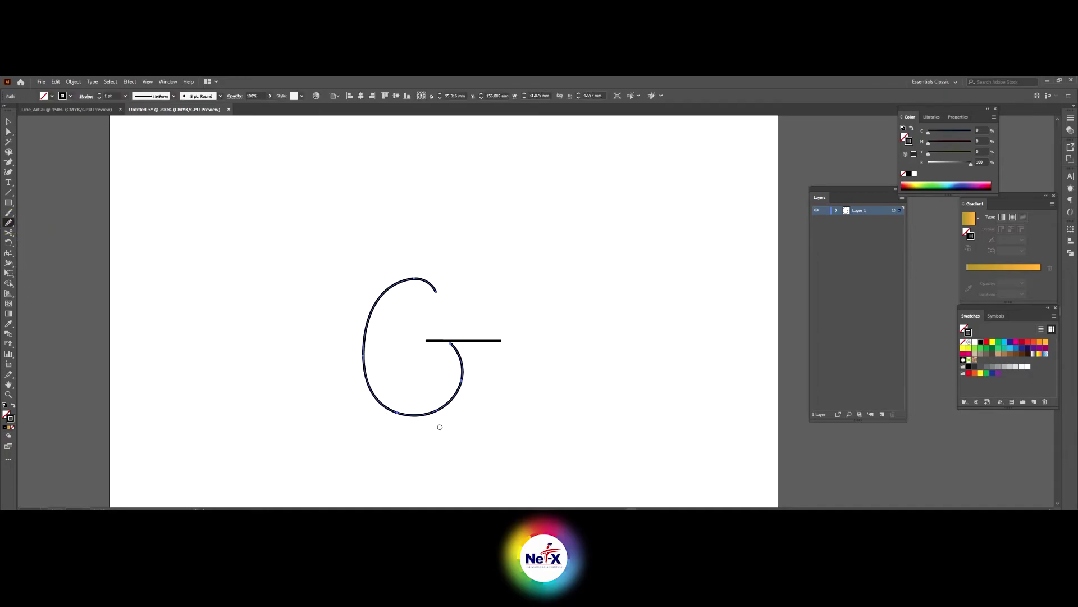
left_click(501, 340)
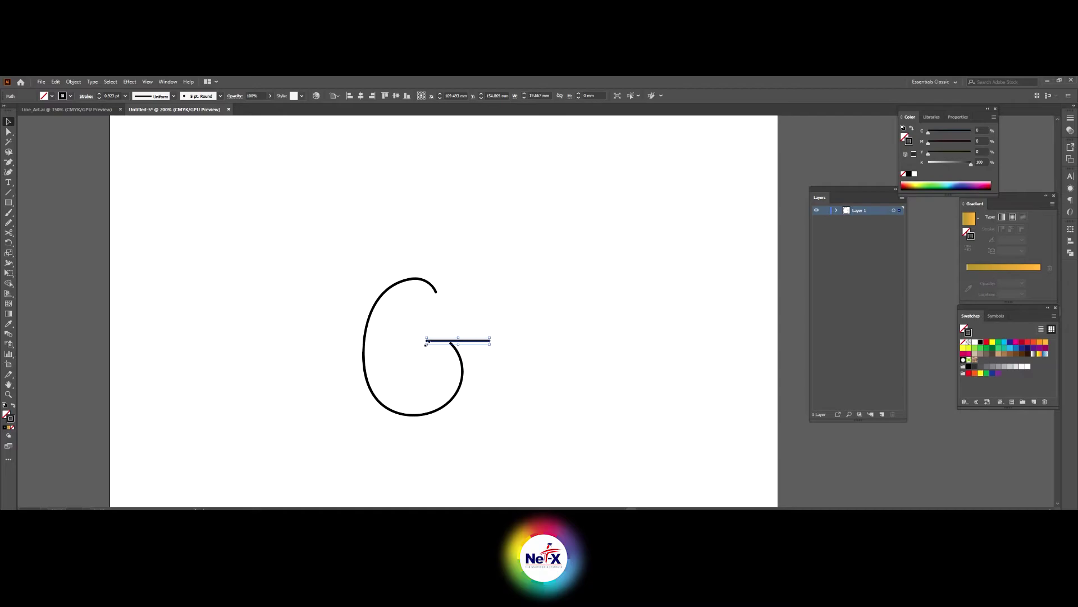
left_click(517, 356)
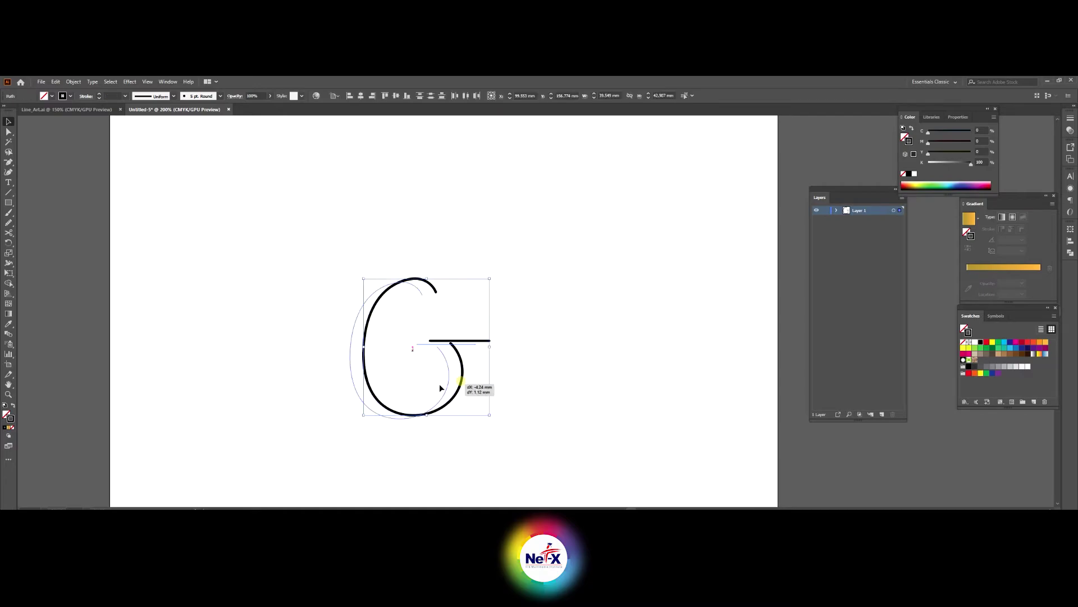
left_click_drag(440, 385, 346, 391)
mouse_move(9, 202)
left_mouse_down()
mouse_move(100, 229)
mouse_move(354, 209)
left_mouse_up()
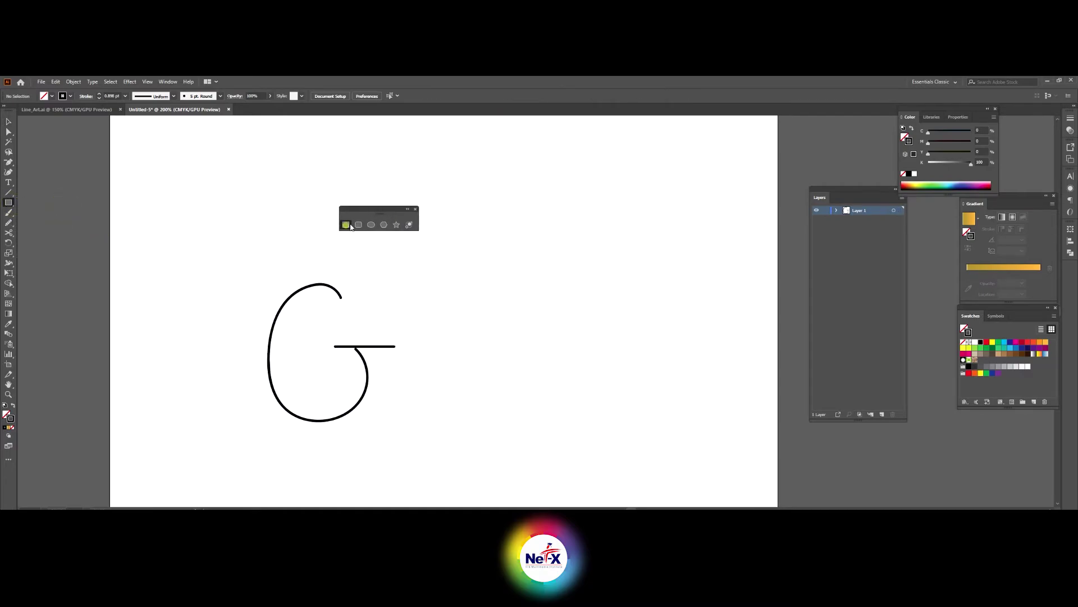
- Draw a small solid black square with no outline to the right of the G
left_click_drag(525, 334, 524, 333)
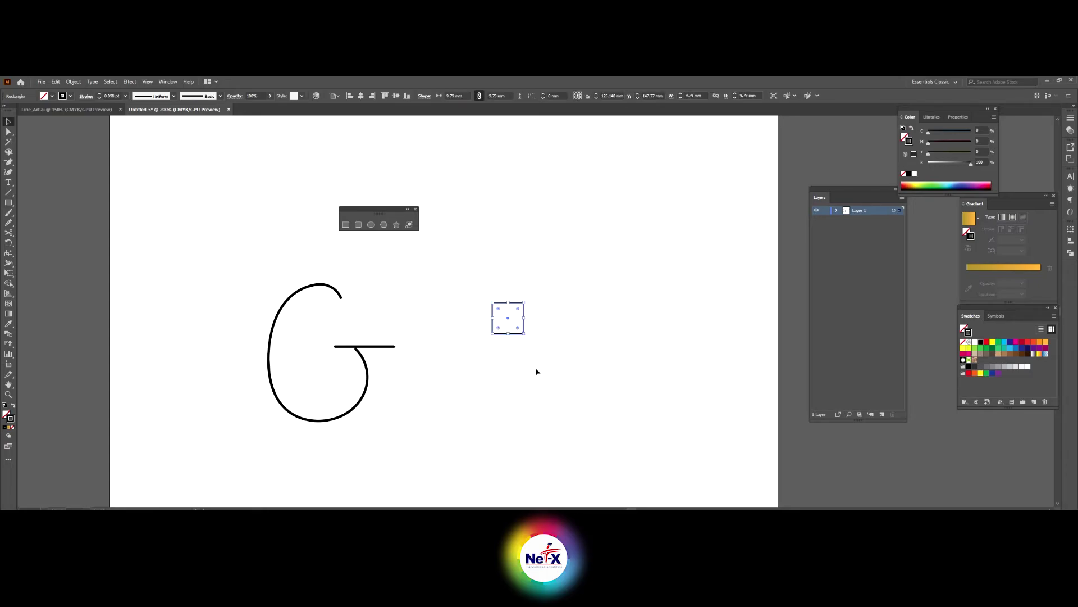
key("ctrl+plus")
key("ctrl+plus")
key("ctrl+plus")
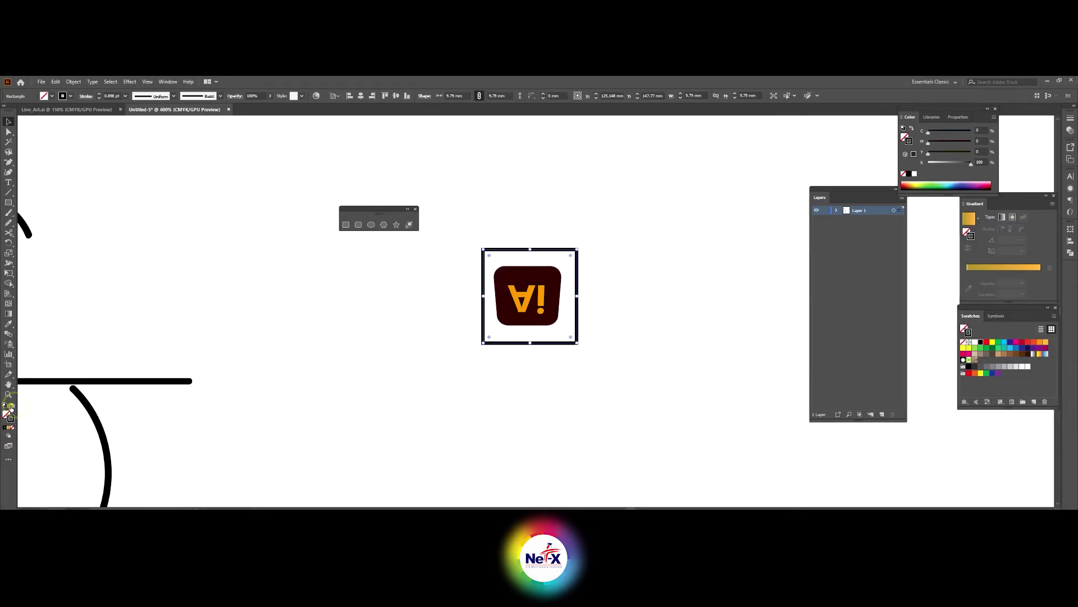
left_click(12, 406)
left_click_drag(530, 296, 509, 314)
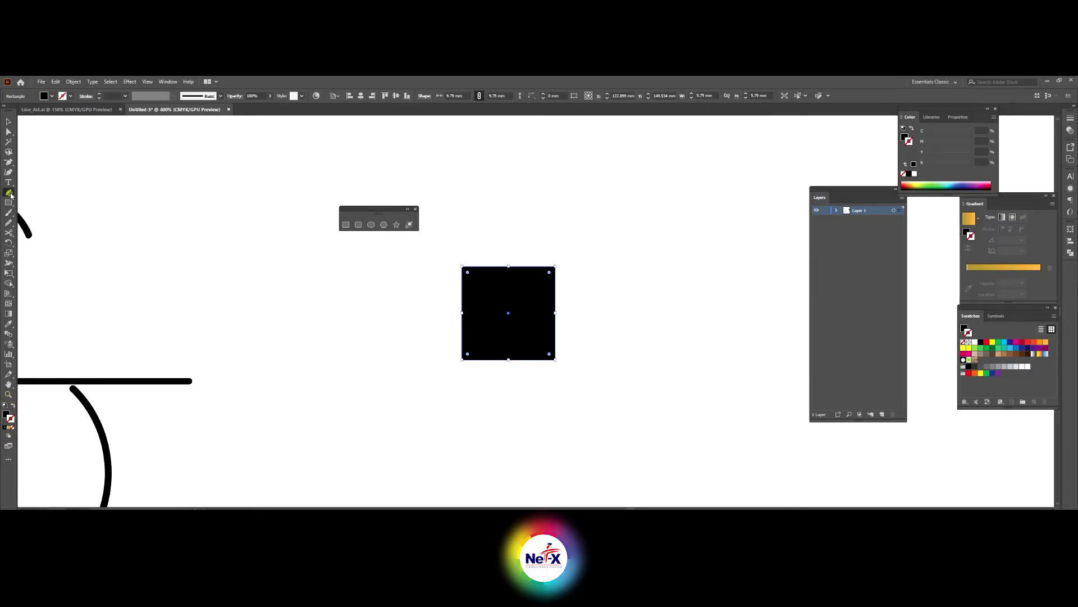
key("ctrl+plus")
key("ctrl+plus")
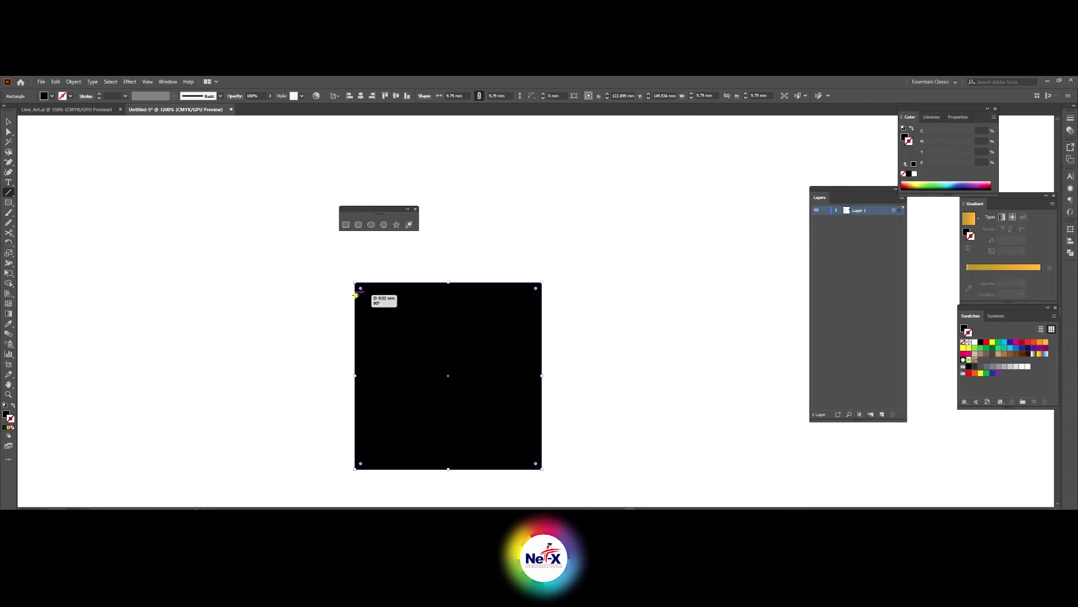
- Draw a 0.5 pt white horizontal line across the top of the square
left_click_drag(356, 294, 542, 295)
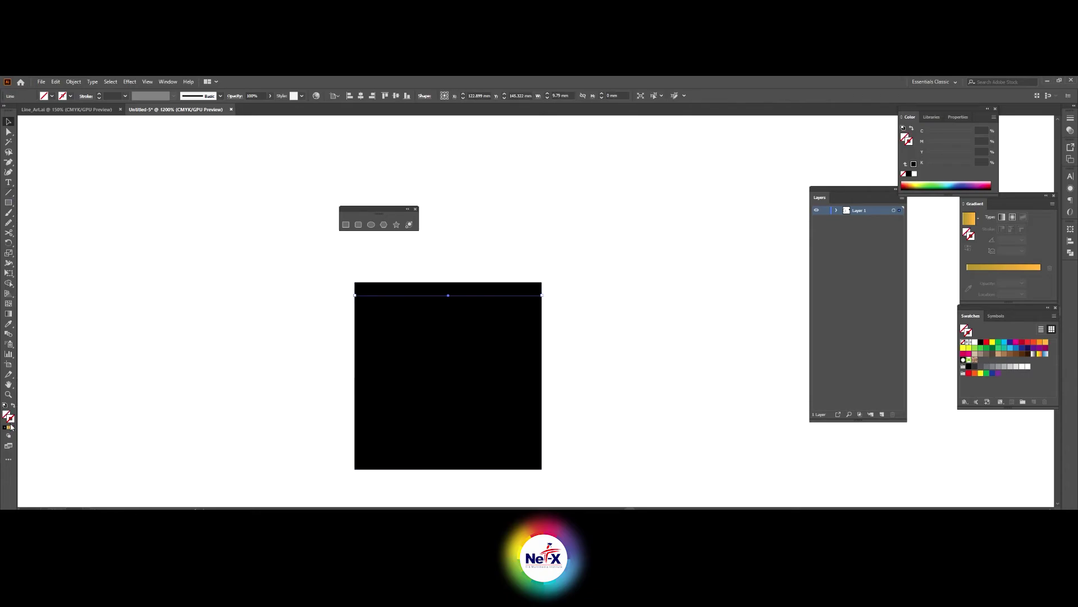
left_click(978, 342)
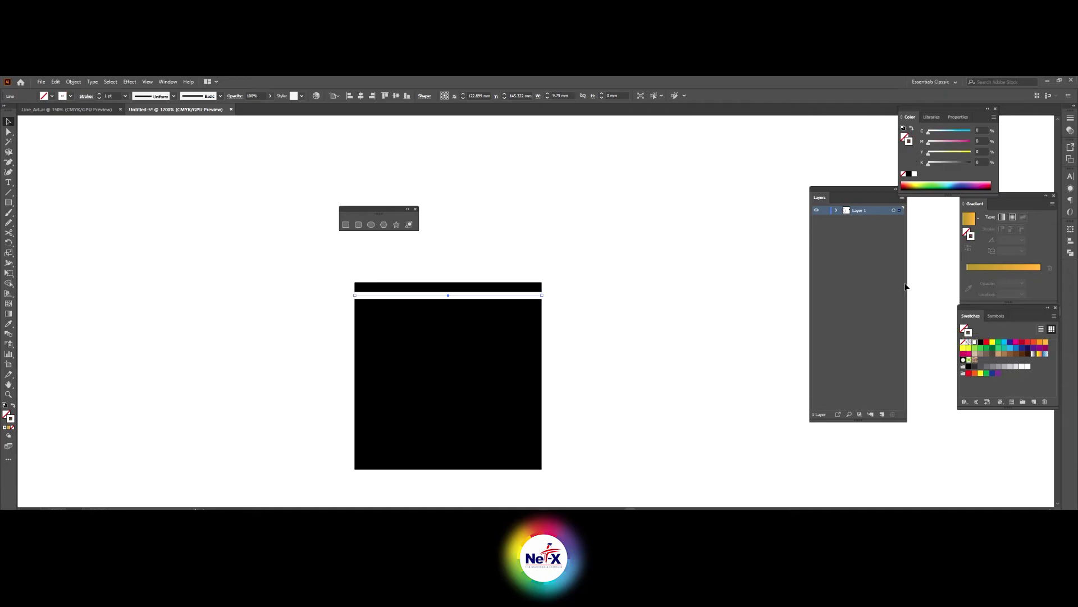
left_click(135, 127)
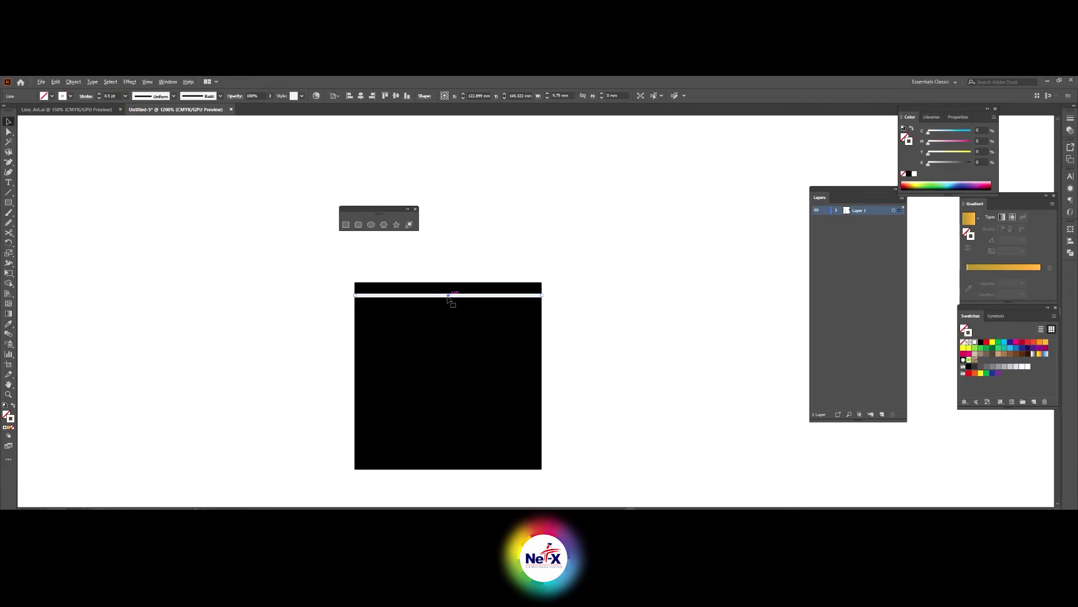
left_click_drag(448, 295, 448, 310)
key("ctrl+plus")
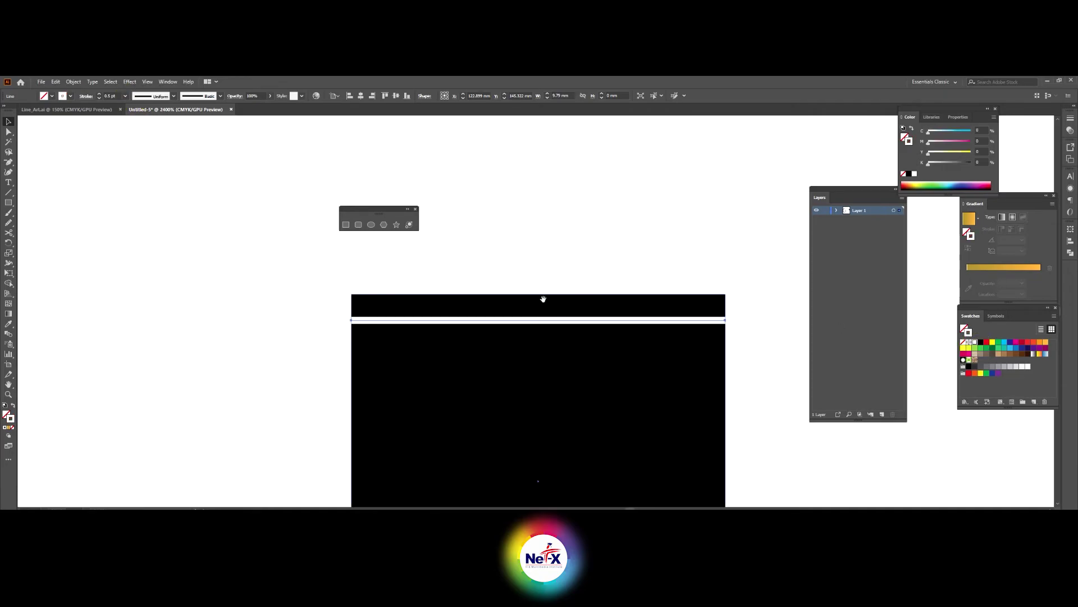
- Duplicate the white line repeatedly with Ctrl+D, stretch the stripes over the square, and group them
left_click_drag(479, 247, 478, 271)
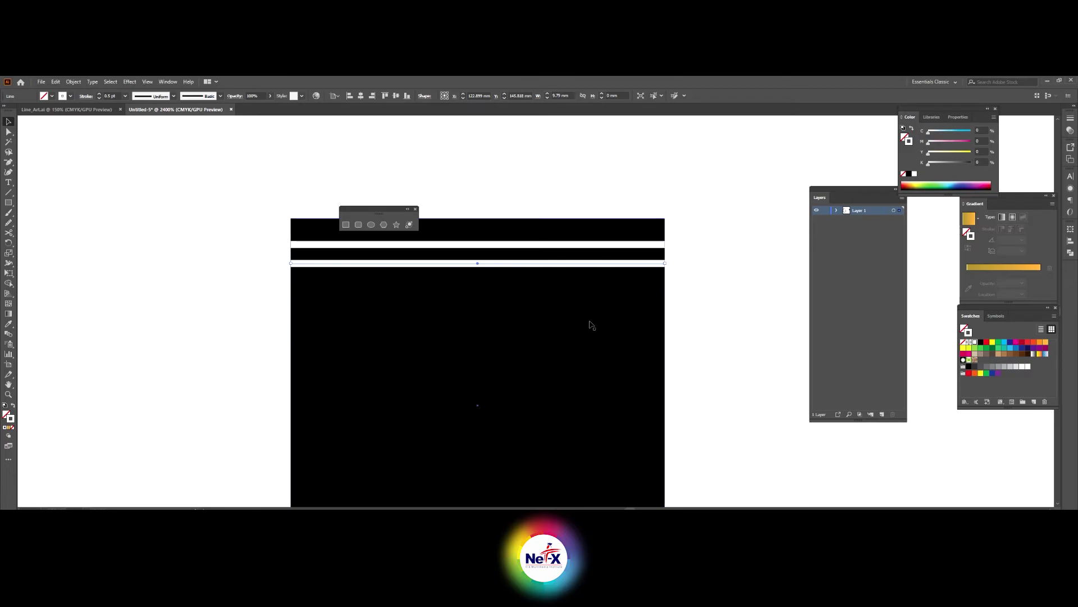
key("ctrl+minus")
left_click_drag(573, 378, 612, 287)
key("ctrl+d")
key("ctrl+d")
key("ctrl+d")
key("ctrl+d")
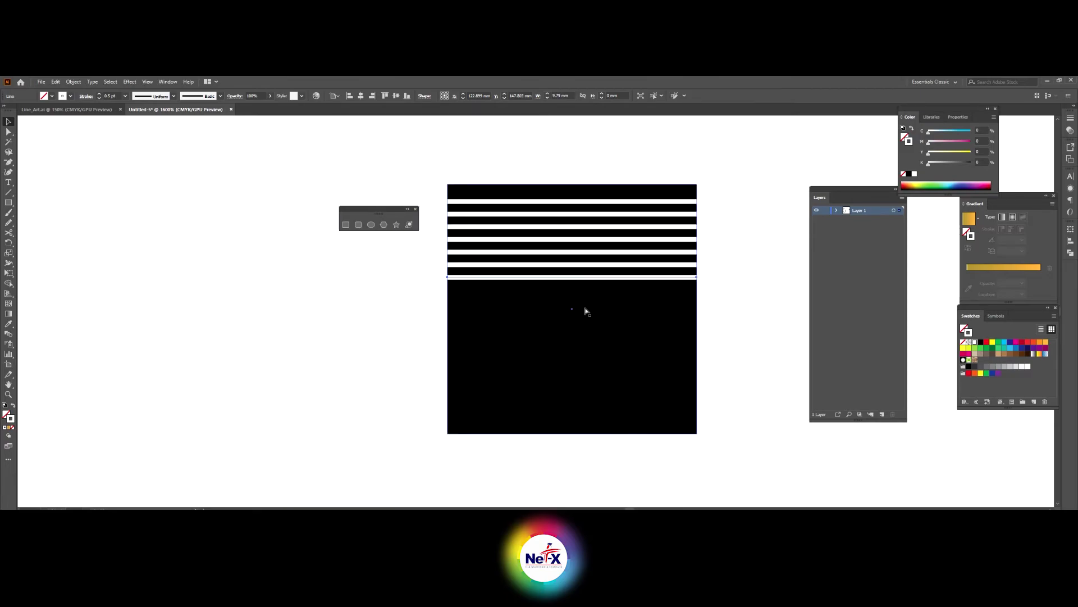
key("ctrl+d")
key("ctrl+d")
key("ctrl+d")
key("ctrl+d")
key("ctrl+d")
key("ctrl+d")
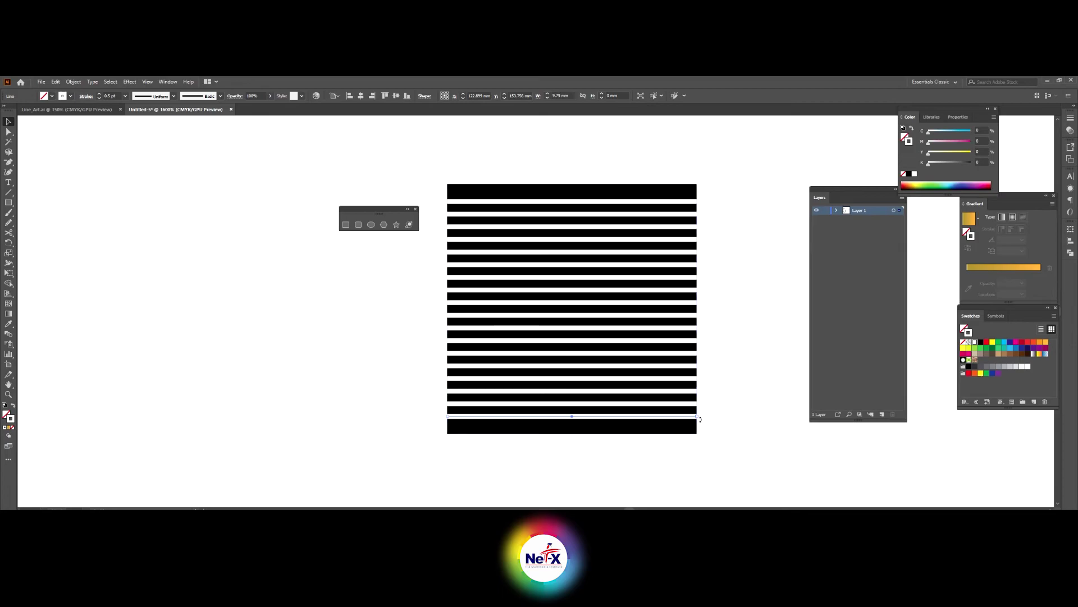
key("ctrl+a")
left_click_drag(570, 428, 572, 195)
key("ctrl+g")
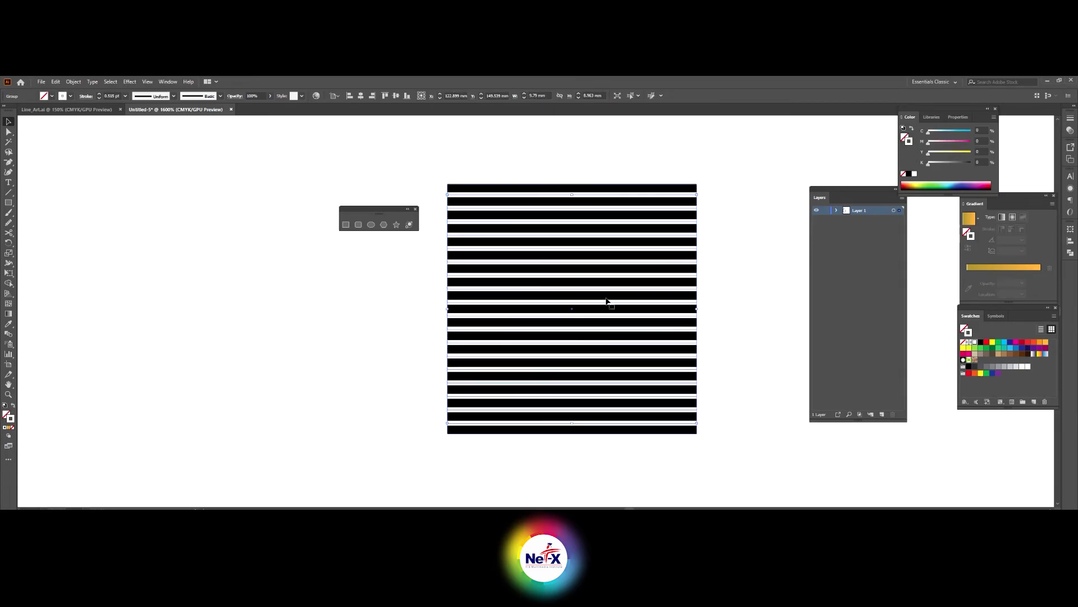
left_click(55, 81)
- Paste a copy of the stripes in front, rotate it 90°, and group both into a grid
left_click(84, 133)
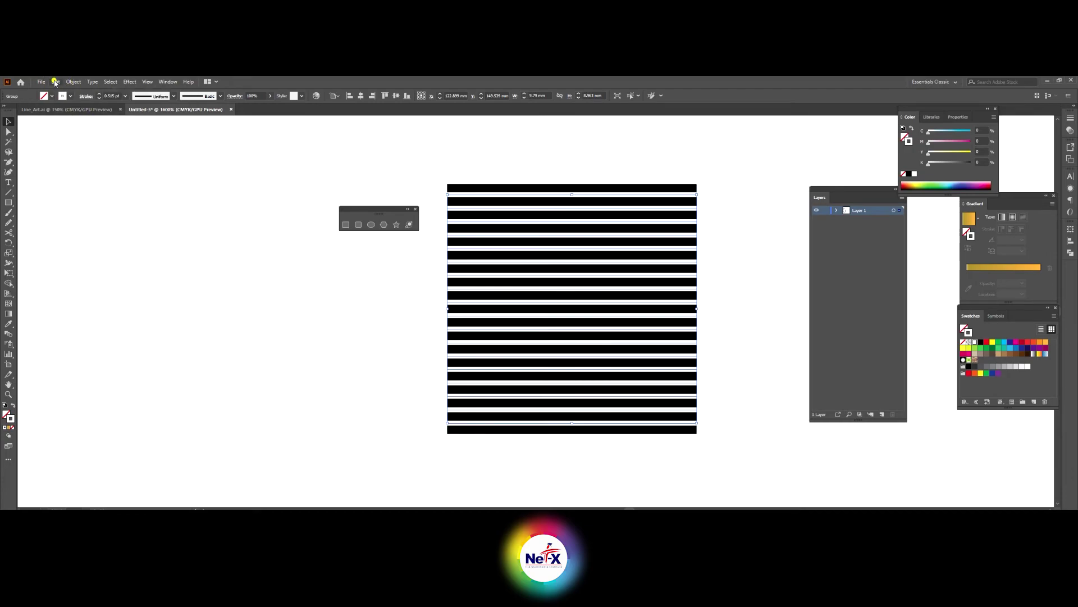
left_click(56, 81)
left_click(84, 150)
key("r")
key("Return")
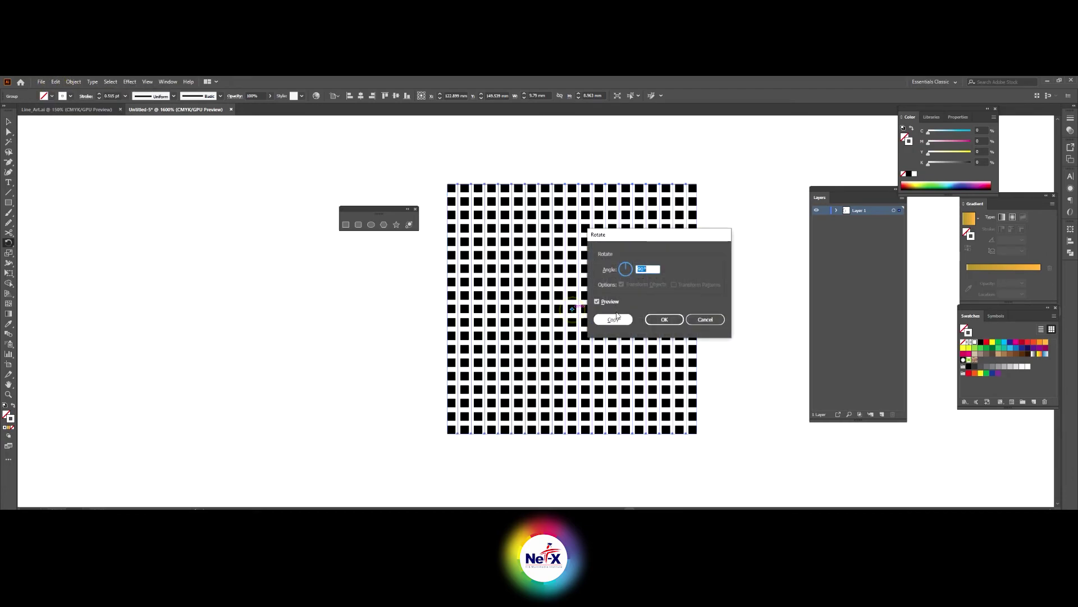
left_click(660, 320)
key("v")
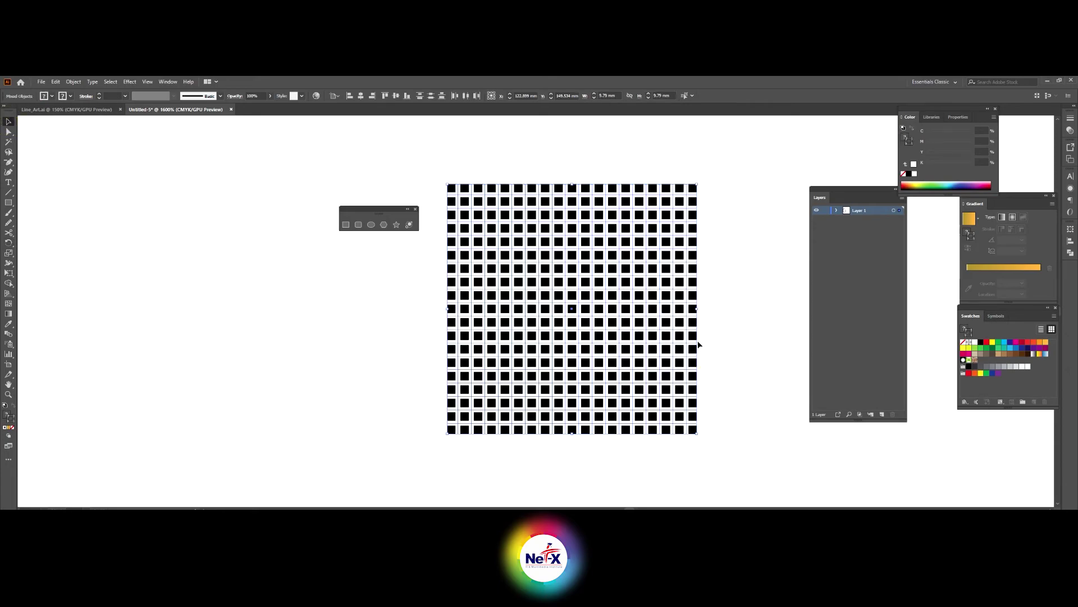
left_click(168, 81)
left_click(193, 397)
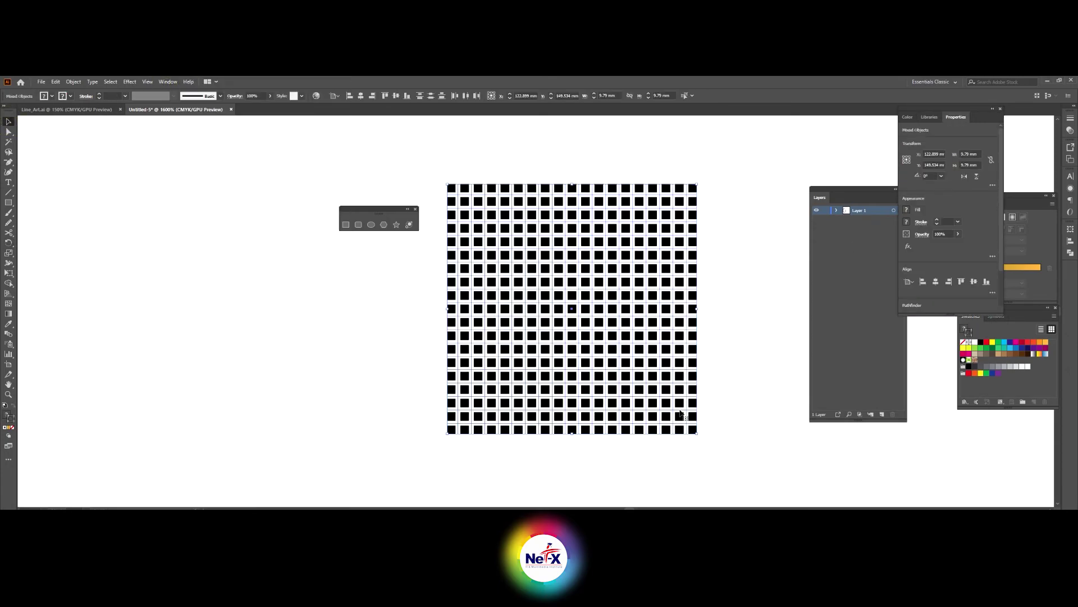
key("ctrl+g")
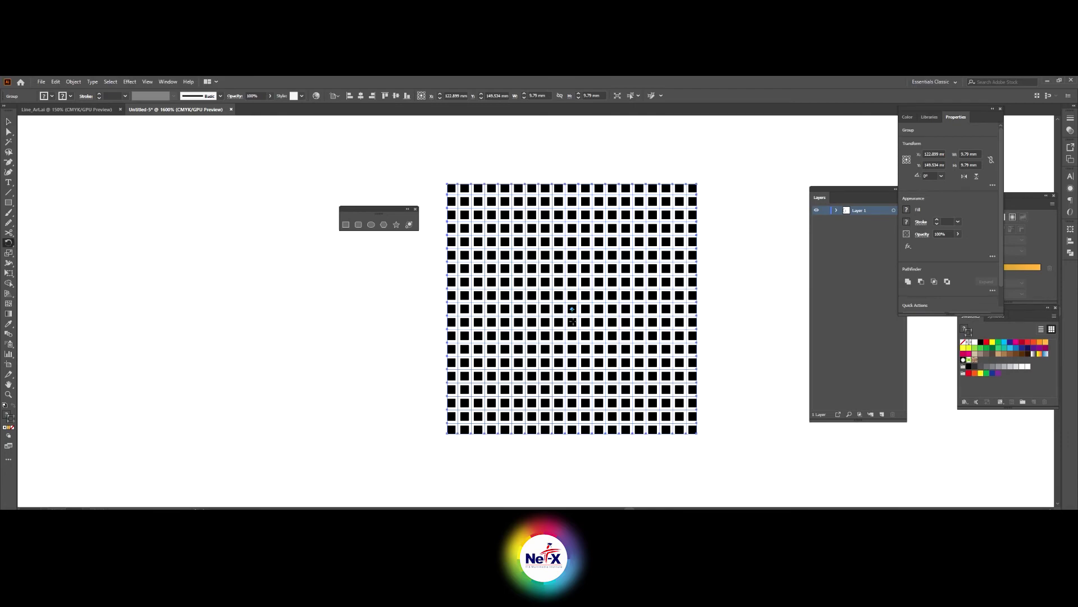
- Rotate the grid 45° into a diamond and move a copy to the right
left_click(572, 313, "alt")
key("Return")
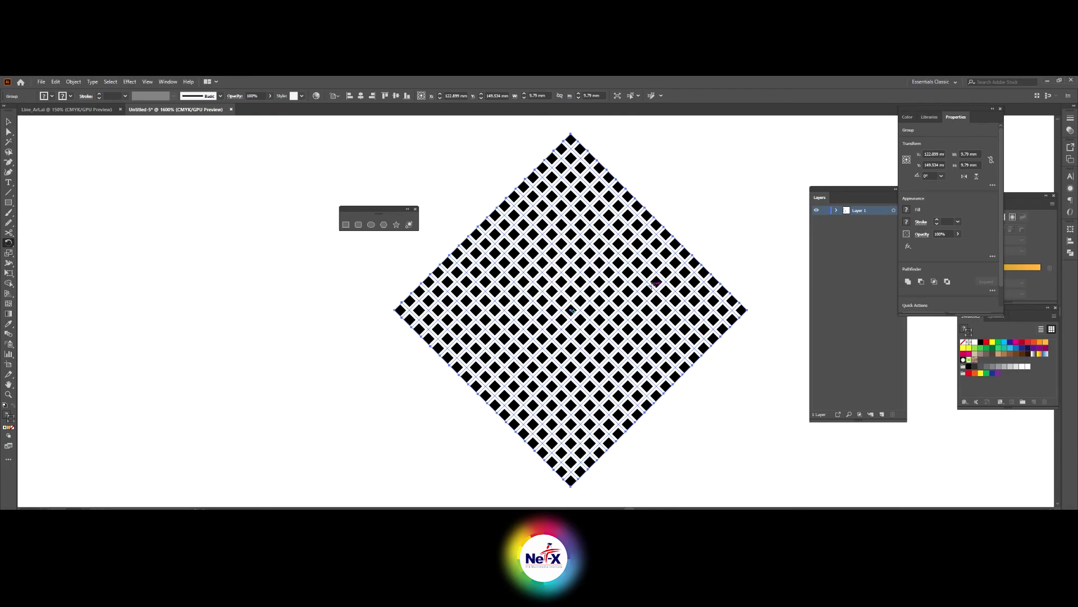
key("v")
key("ctrl+minus")
key("ctrl+minus")
key("ctrl+minus")
key("ctrl+minus")
key("ctrl+minus")
key("ctrl+minus")
mouse_move(536, 314)
left_mouse_down()
mouse_move(526, 319)
mouse_move(706, 319)
left_mouse_up()
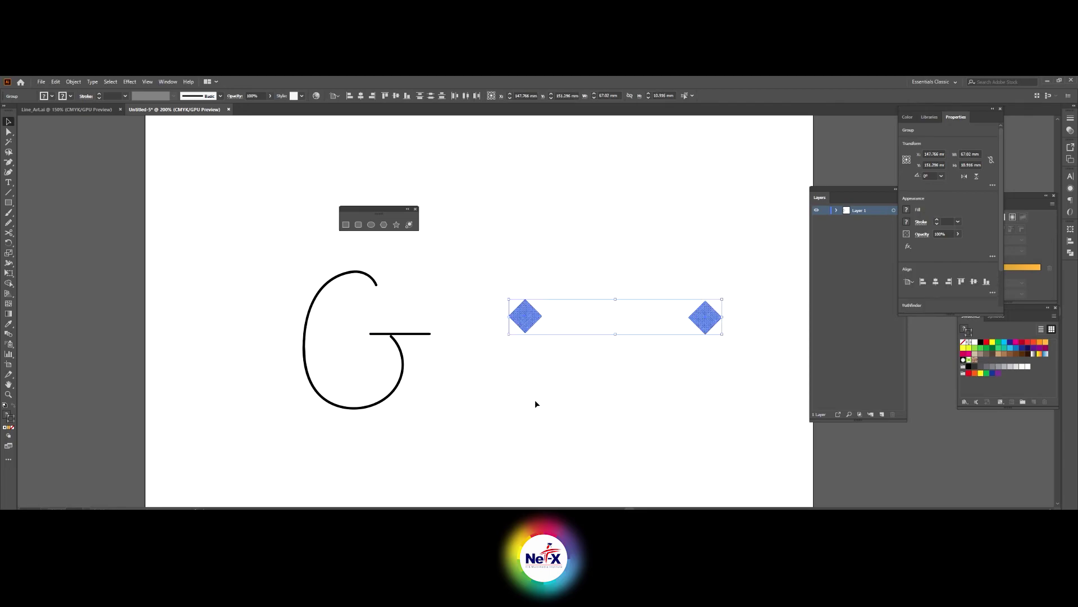
- Set Specified Steps in Blend Options and blend the two diamonds into a striped bar
key("ctrl+plus")
left_click(73, 82)
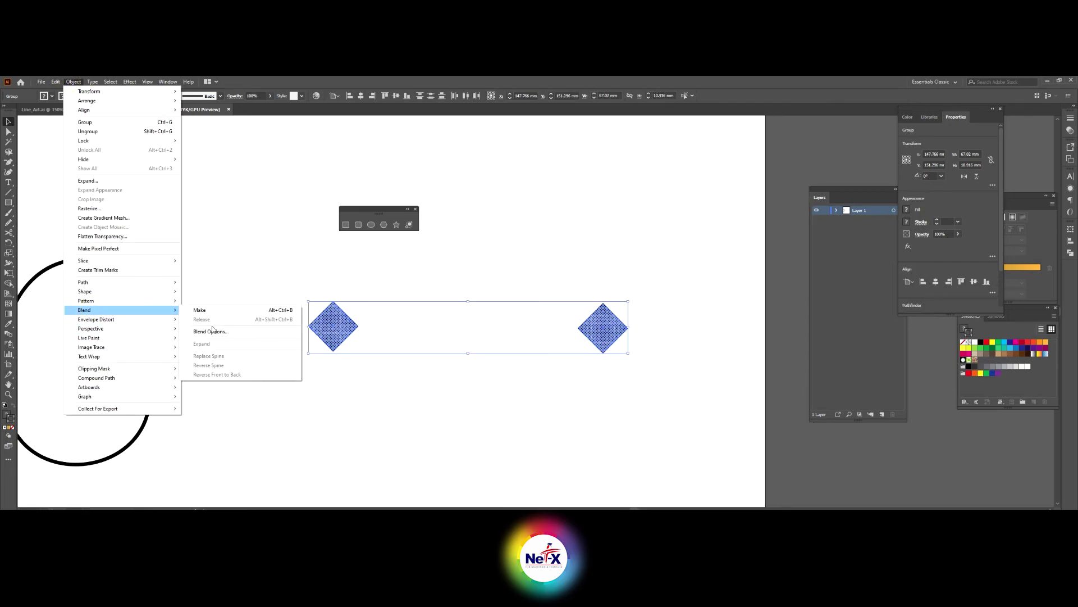
left_click(215, 329)
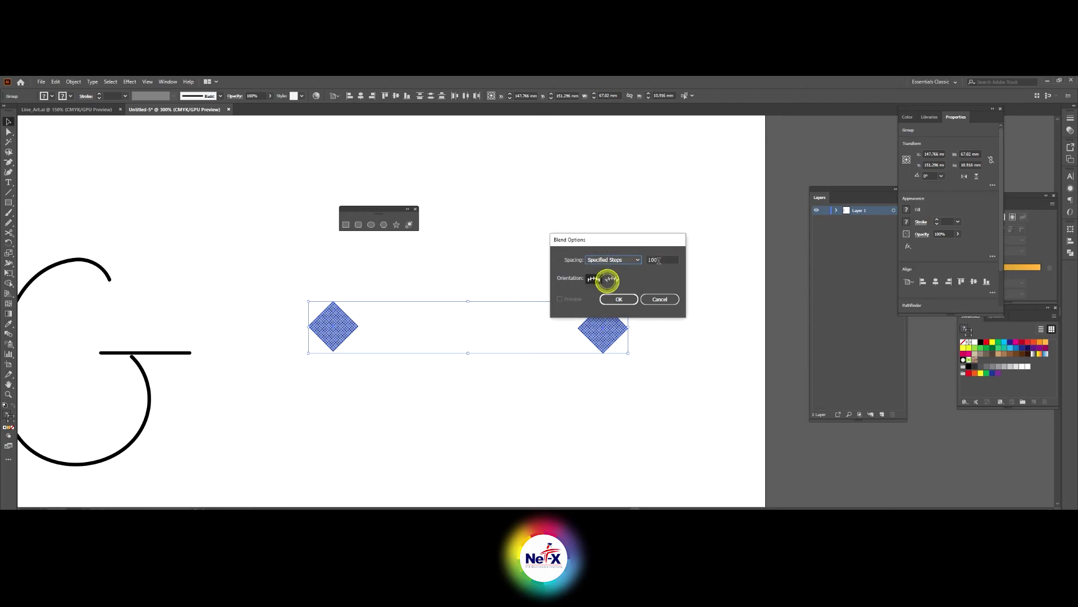
key("BackSpace")
left_click(619, 298)
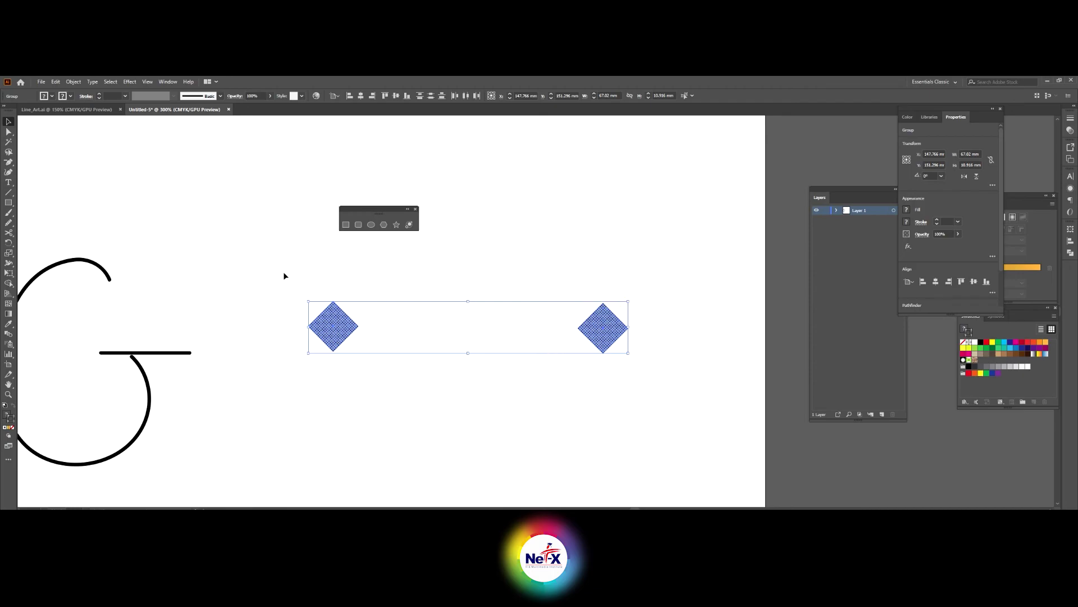
left_click(73, 82)
left_click(196, 309)
- Copy the blend below and wrap it along the curved G path with Replace Spine
left_click(428, 401)
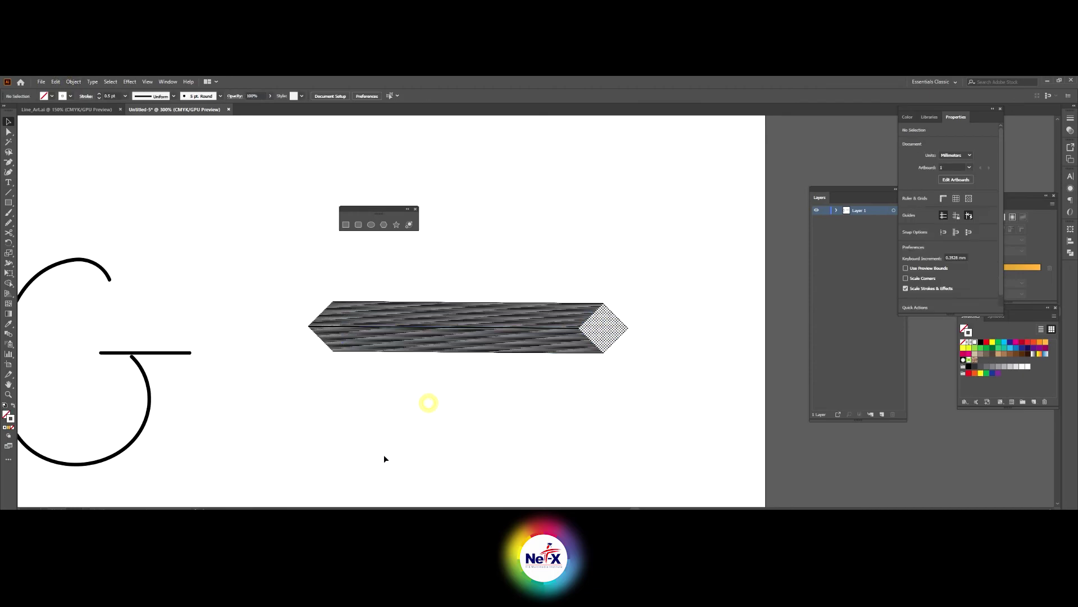
left_click_drag(463, 300, 470, 391)
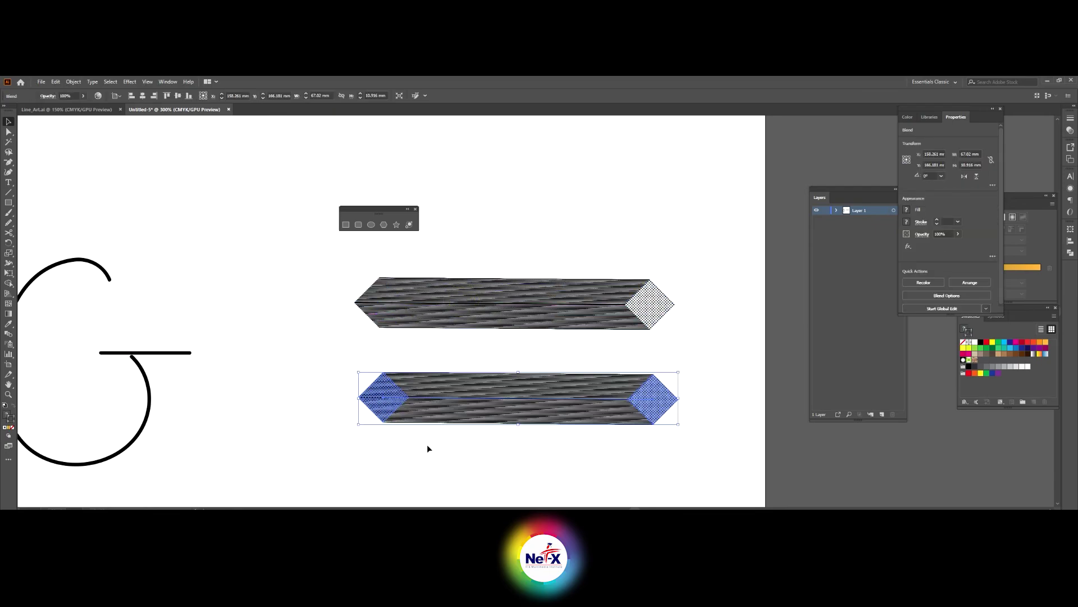
scroll(428, 448, "left", 5)
left_click(331, 365, "shift")
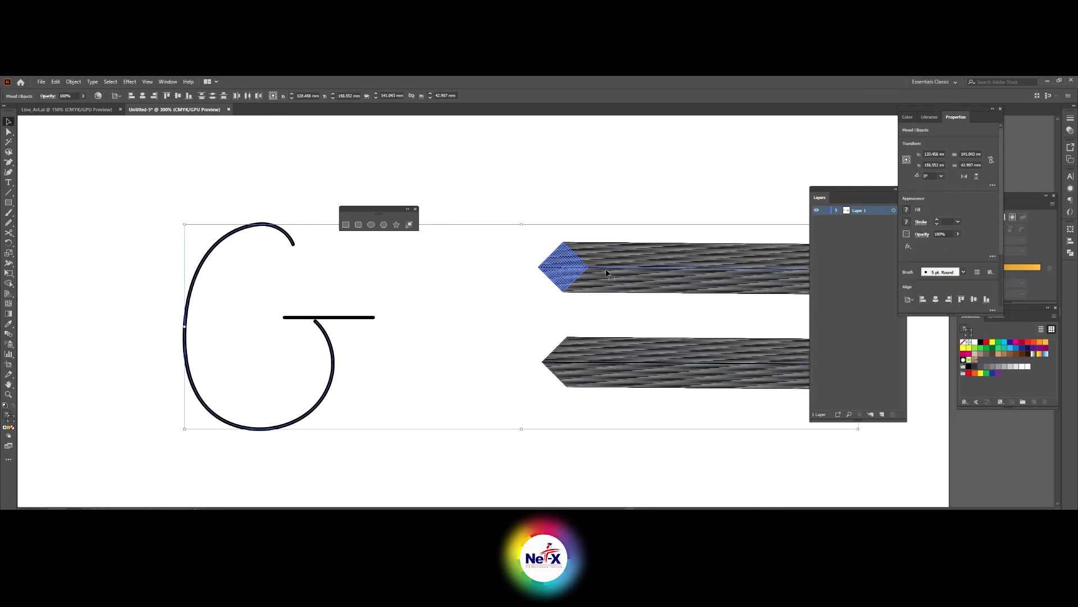
left_click(73, 81)
left_click(230, 356)
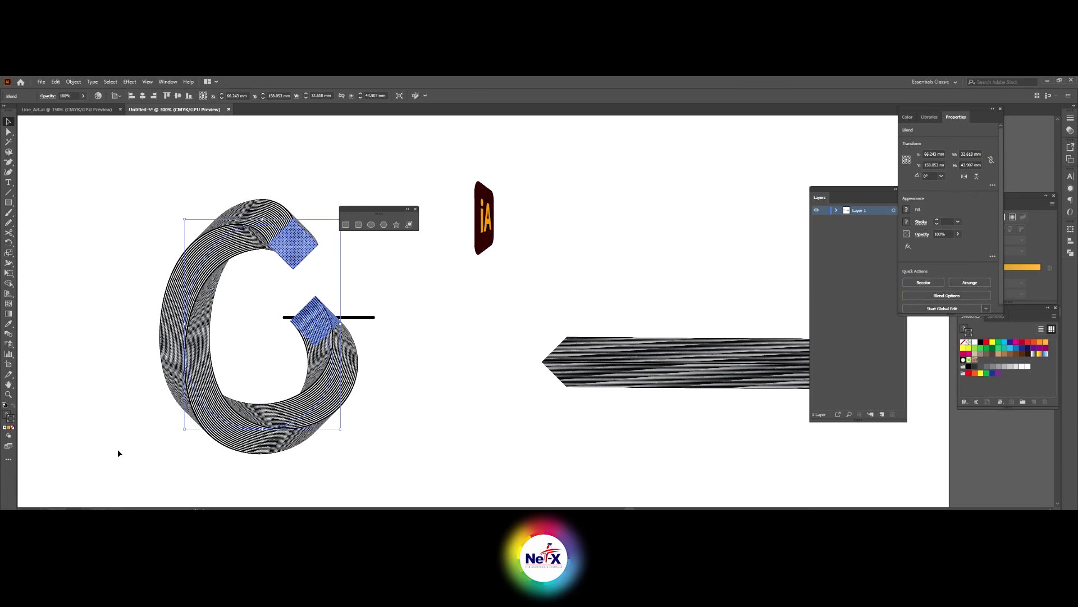
left_click(404, 359)
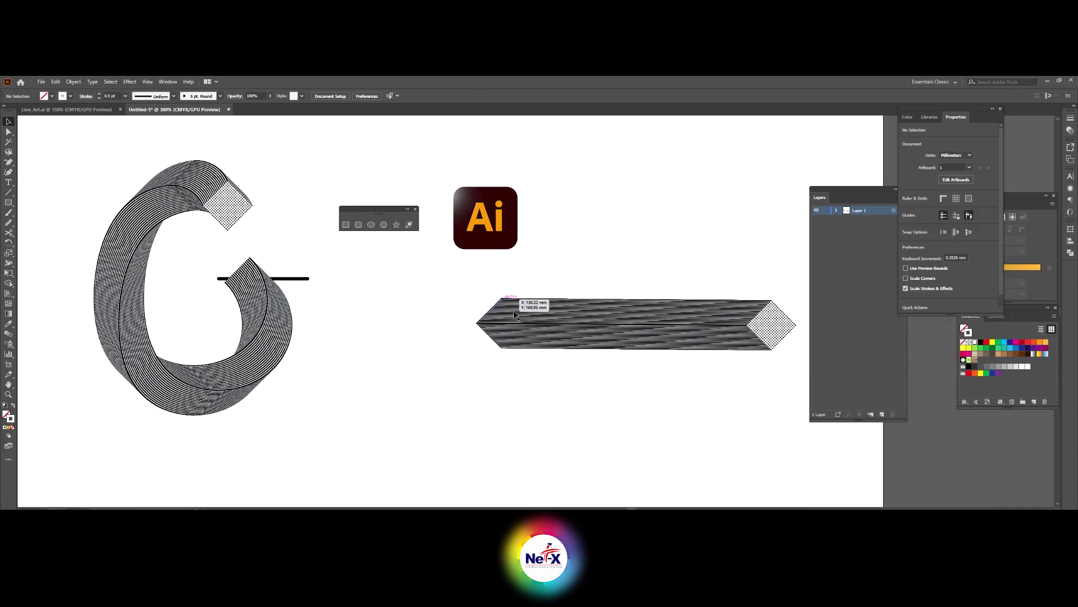
- Run the second diamond blend along the G's crossbar line with Replace Spine
left_click(291, 279)
left_click(526, 328, "shift")
left_click(73, 81)
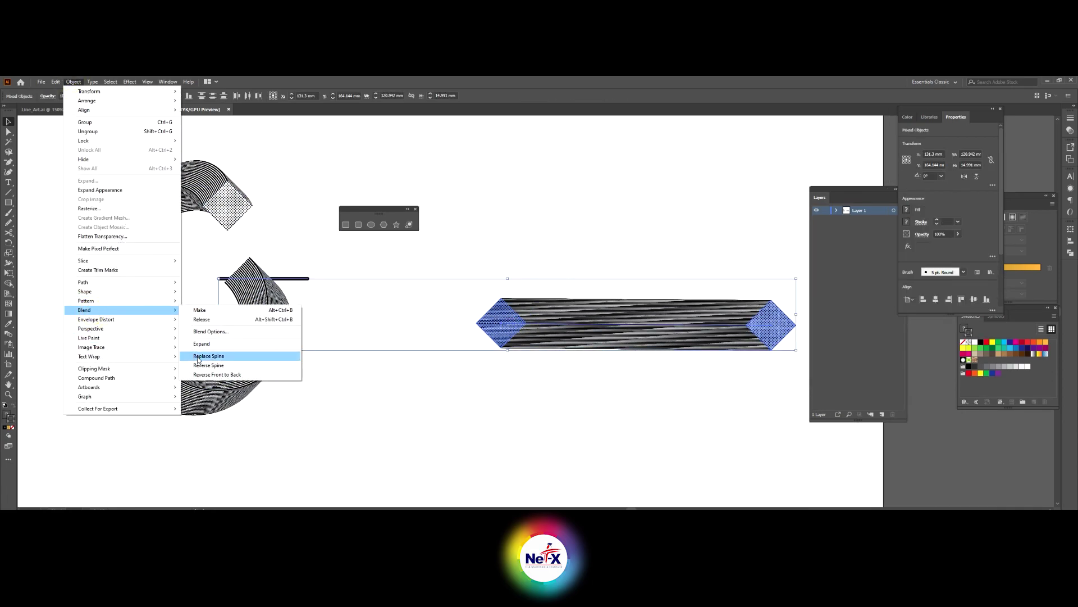
left_click(198, 360)
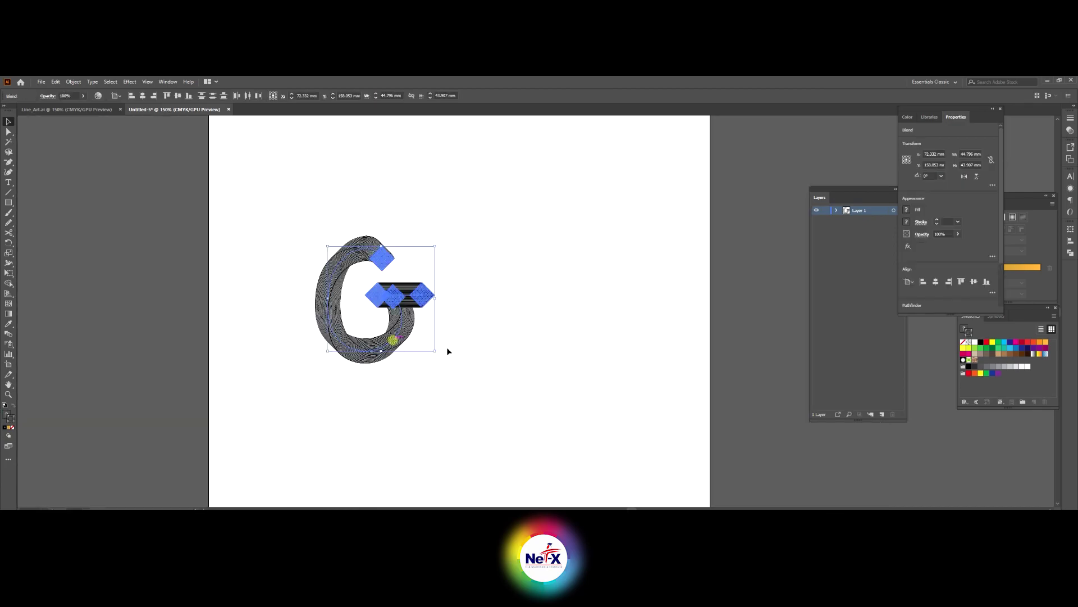
- Enlarge the curved G blend, shift the crossbar right and adjust its left end point
left_click_drag(447, 351, 554, 441)
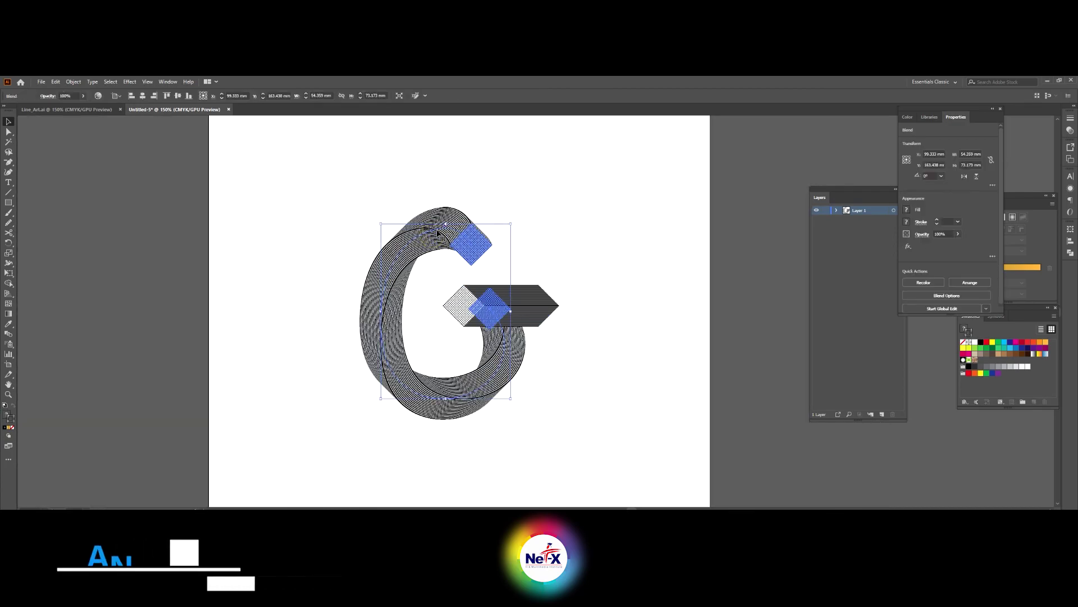
left_click(528, 315)
left_click_drag(545, 323, 563, 338)
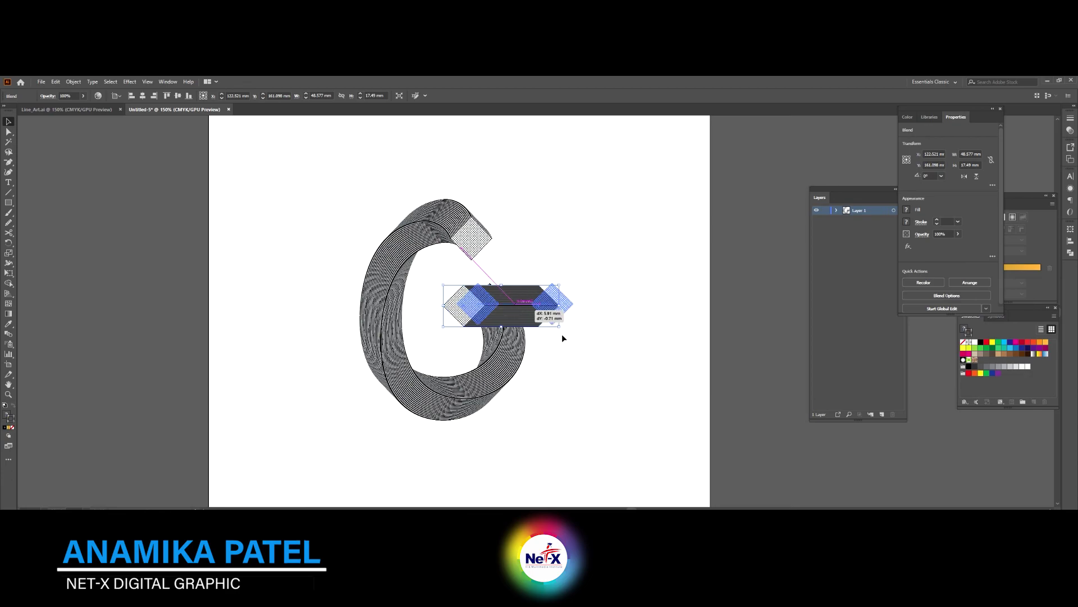
key("a")
left_click_drag(486, 300, 493, 308)
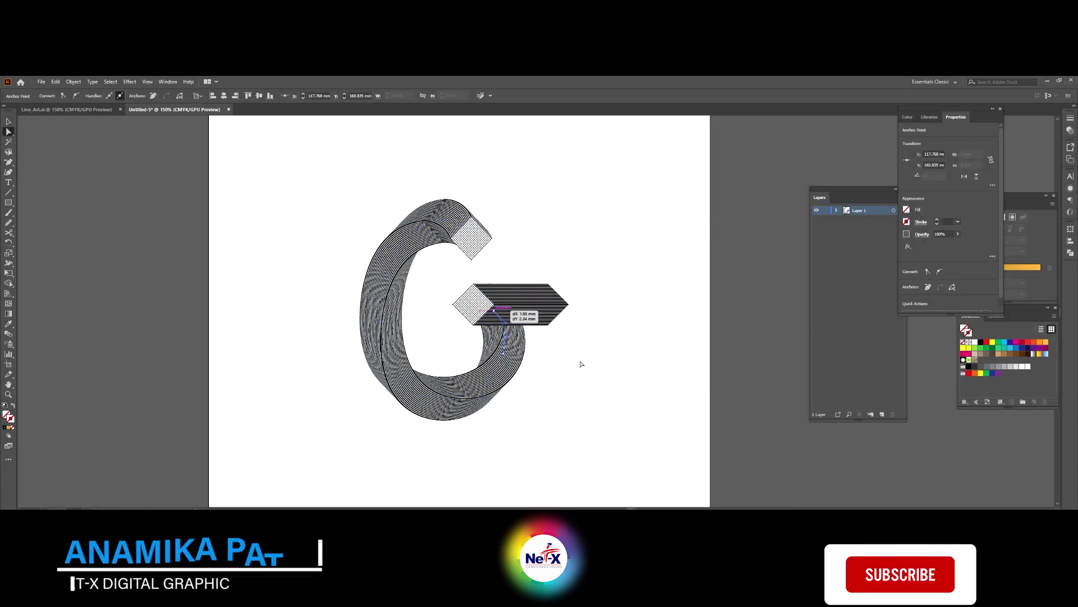
left_click(502, 461)
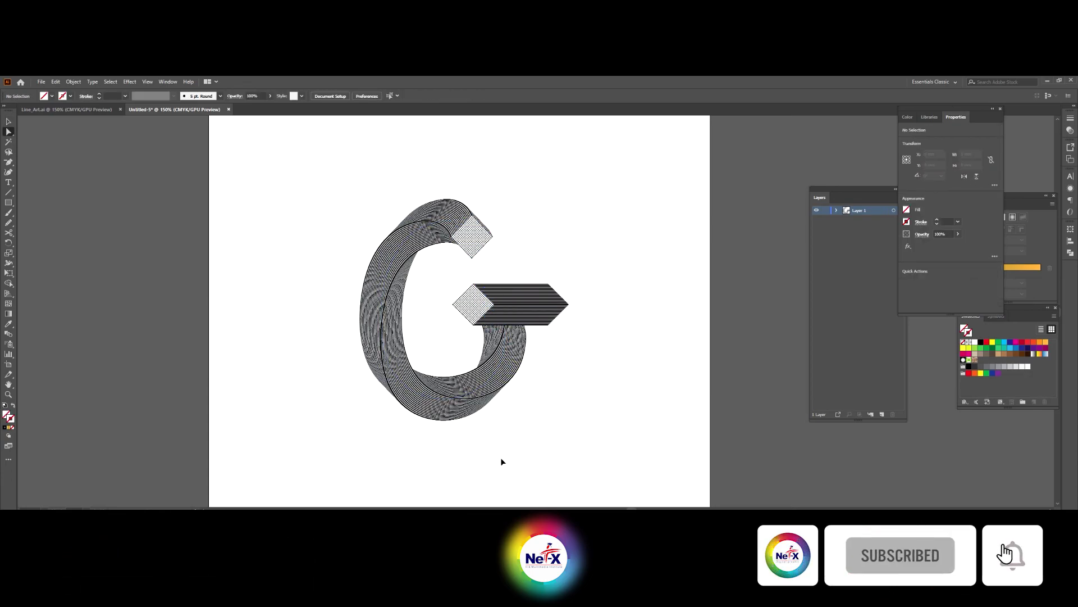
scroll(502, 461, "up", 2)
scroll(539, 440, "down", 1)
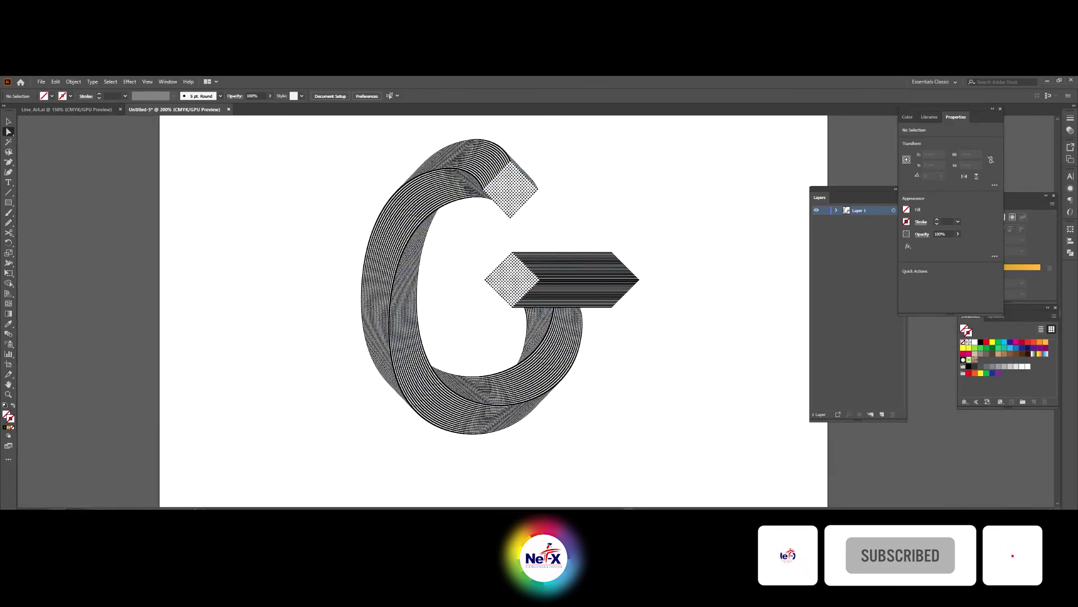